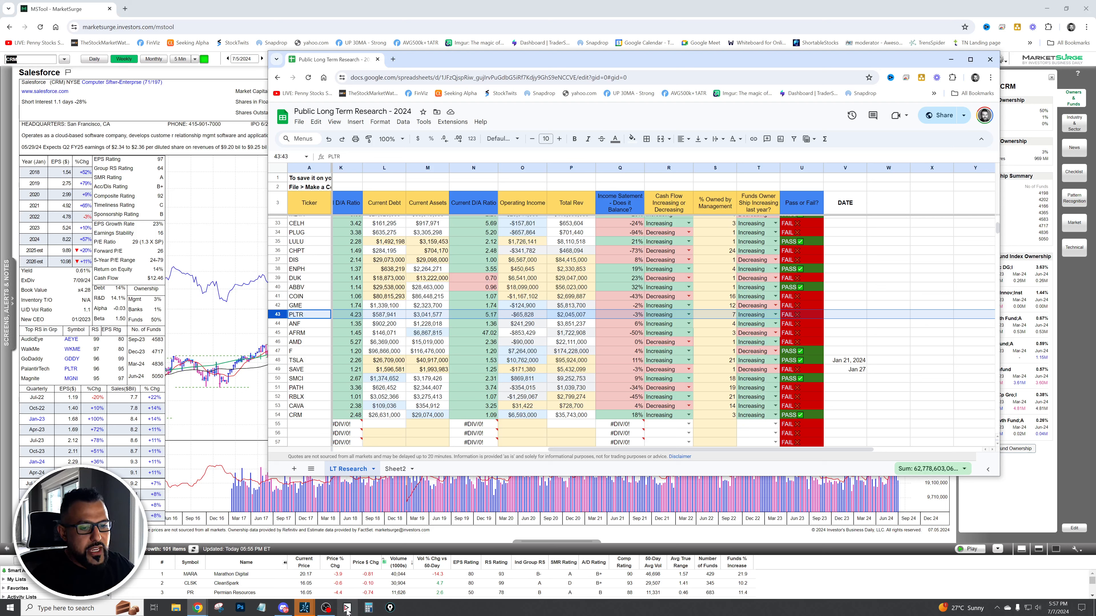
- Select the empty ticker cell A55 directly below CRM in the LT Research sheet
{"action": "left_click", "coordinate": [390, 608]}
{"action": "scroll", "coordinate": [514, 335], "scroll_direction": "down", "scroll_amount": 3}
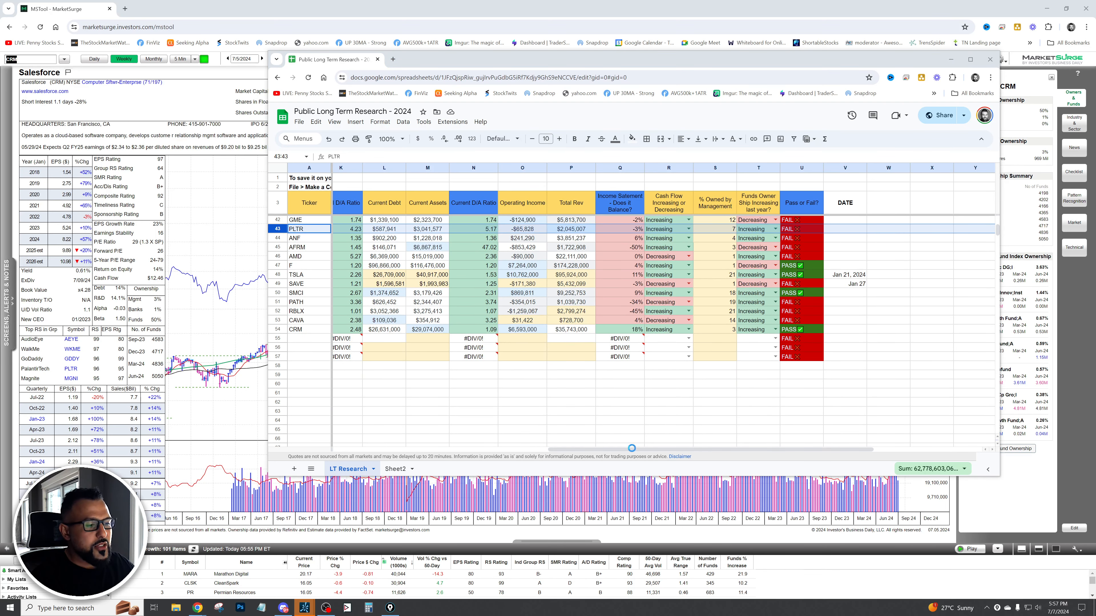
{"action": "left_click_drag", "start_coordinate": [804, 449], "coordinate": [397, 421]}
{"action": "left_click", "coordinate": [315, 338]}
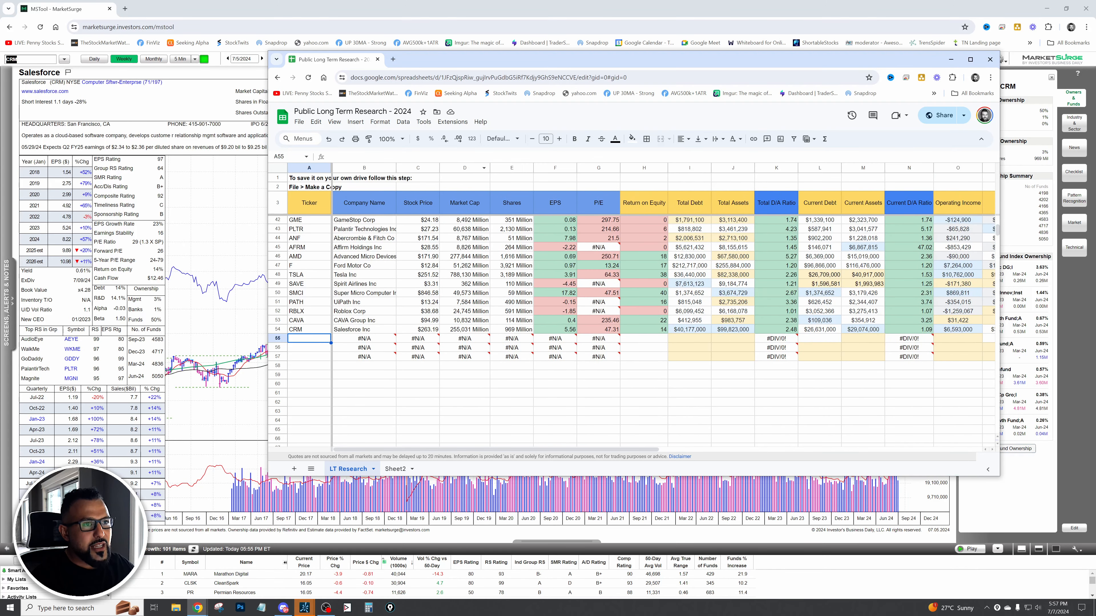
- Move the spreadsheet window out of the way, load PLTR in MarketSurge and inspect the price peak on its weekly chart
{"action": "left_click_drag", "start_coordinate": [592, 62], "coordinate": [1095, 2]}
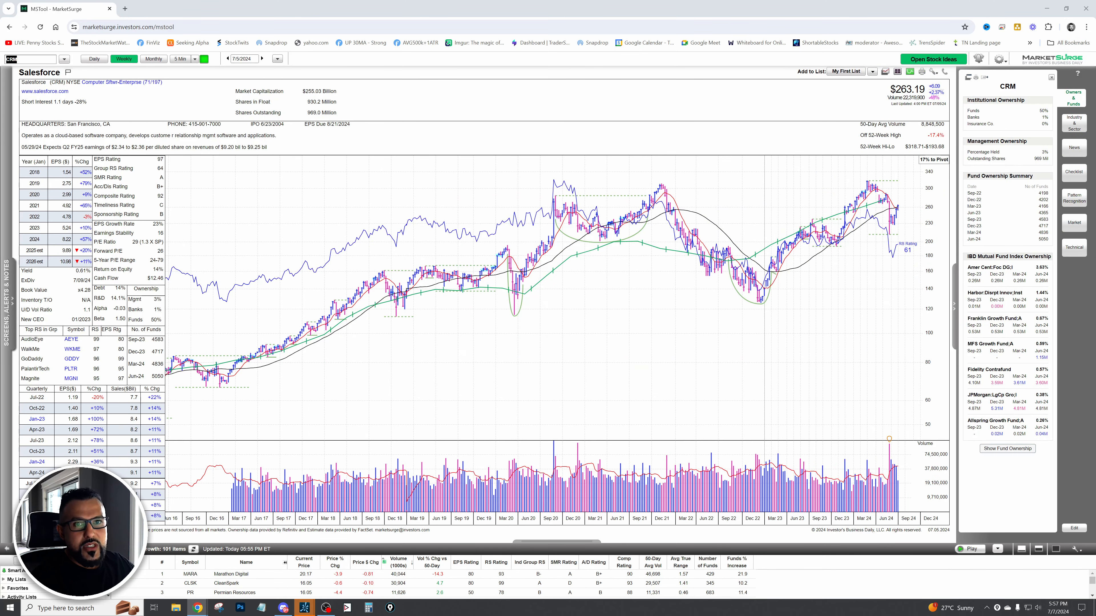
{"action": "type", "text": "PLTR"}
{"action": "key", "text": "Return"}
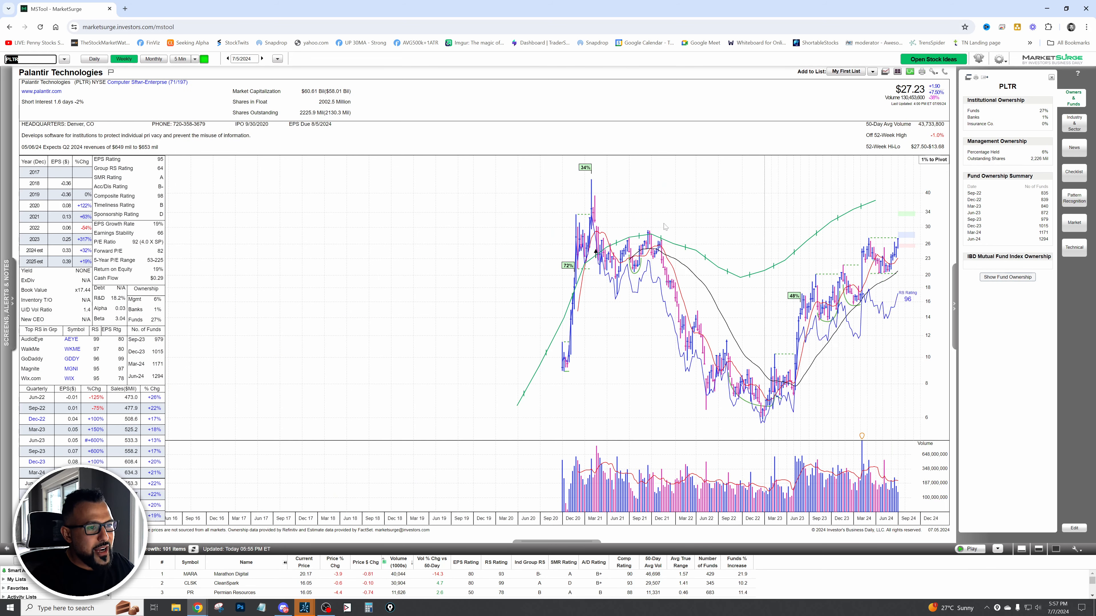
{"action": "left_click", "coordinate": [584, 176]}
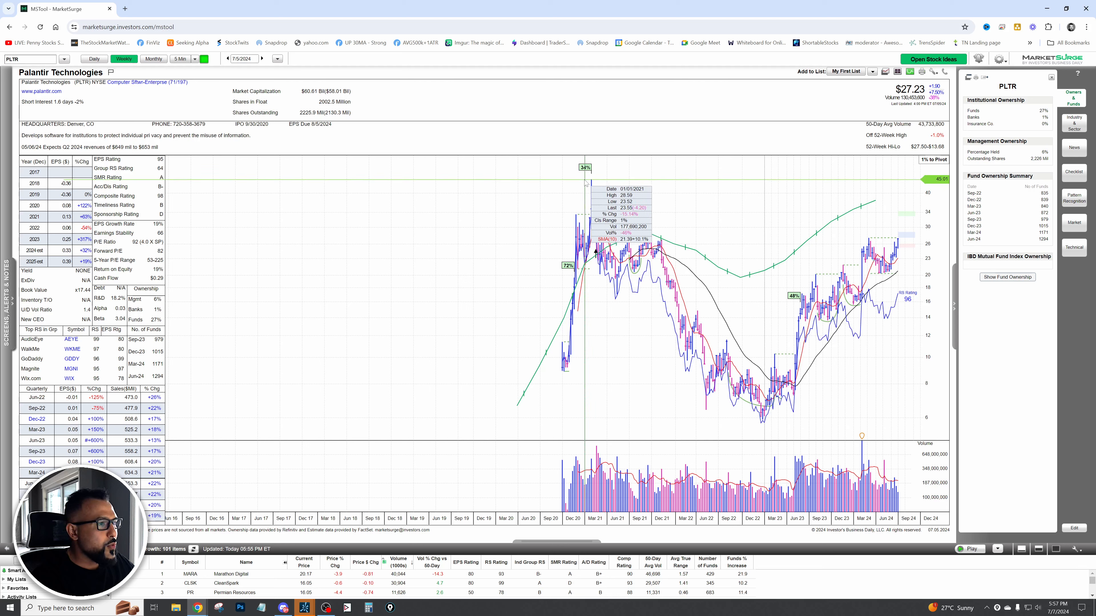
{"action": "left_click_drag", "start_coordinate": [583, 181], "coordinate": [583, 181]}
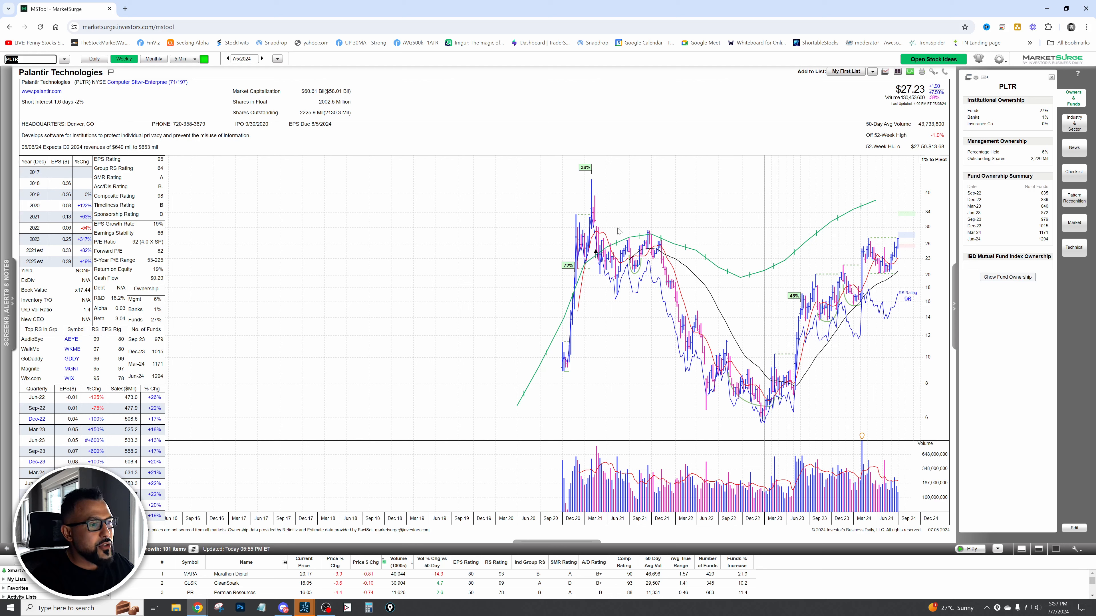
{"action": "left_click_drag", "start_coordinate": [638, 235], "coordinate": [616, 232]}
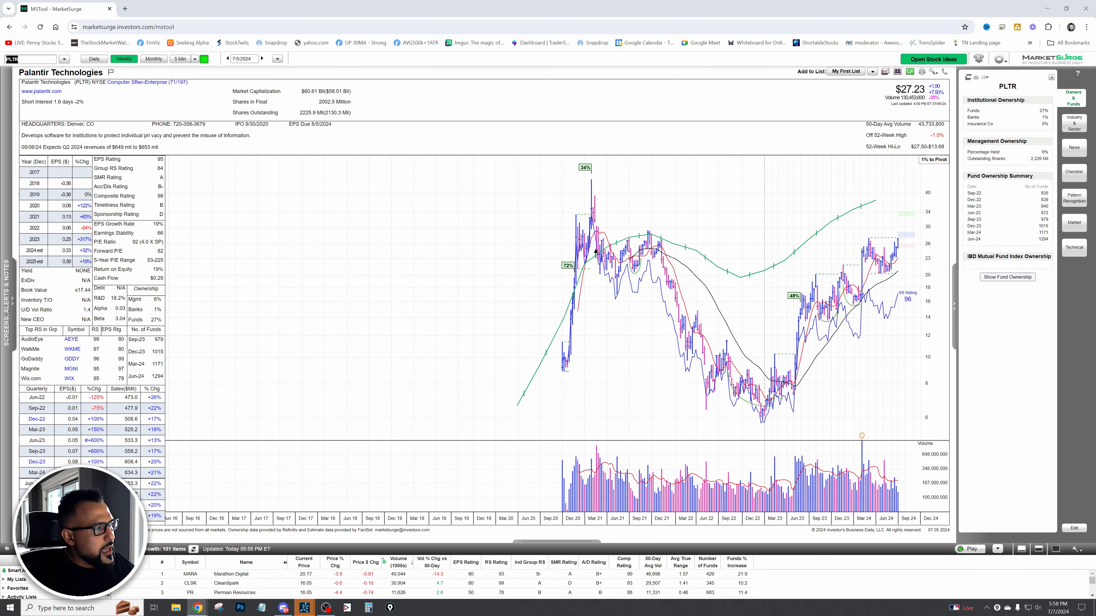
- Bring the research spreadsheet back over MarketSurge and enter the ticker pltr in A55
{"action": "left_click_drag", "start_coordinate": [1095, 276], "coordinate": [520, 42]}
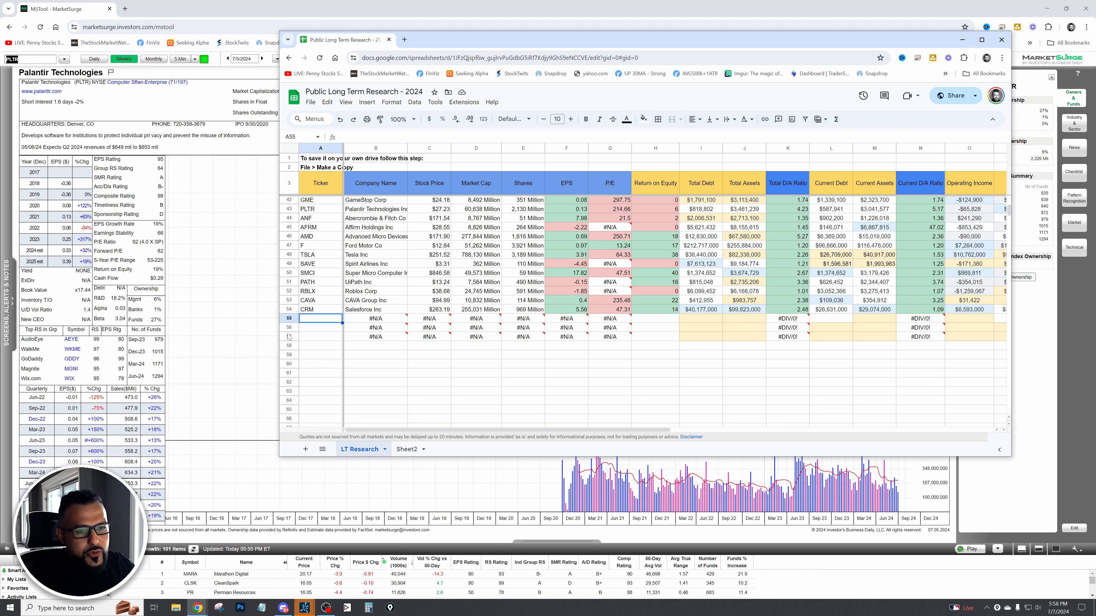
{"action": "type", "text": "pltr"}
{"action": "key", "text": "Return"}
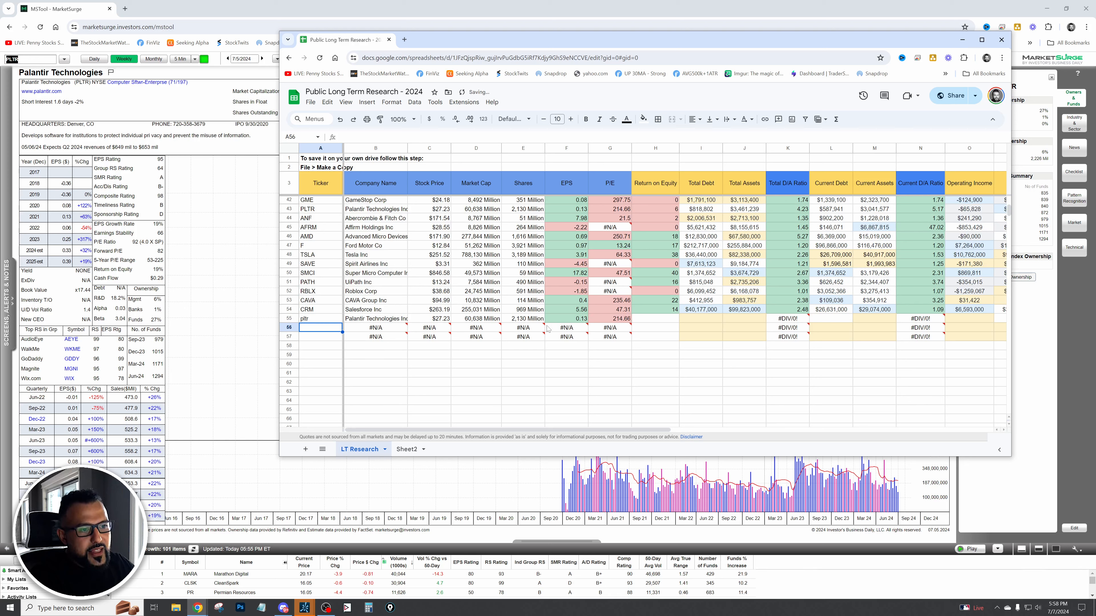
- Check the filled-in market cap and EPS in row 55, then select its Return on Equity cell
{"action": "mouse_move", "coordinate": [632, 332]}
{"action": "left_click", "coordinate": [482, 320]}
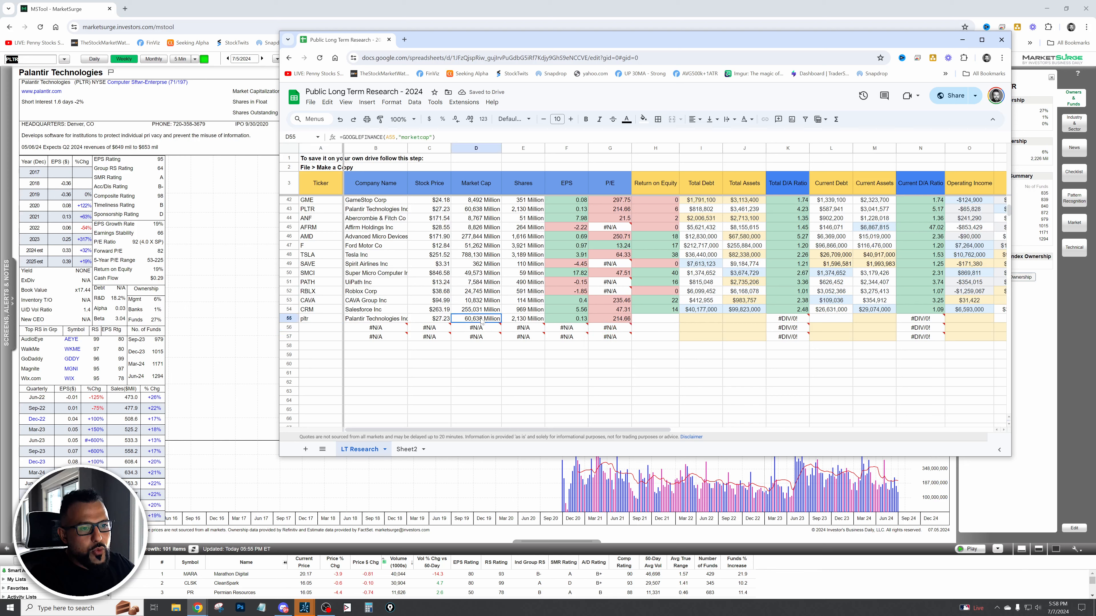
{"action": "left_click", "coordinate": [562, 318]}
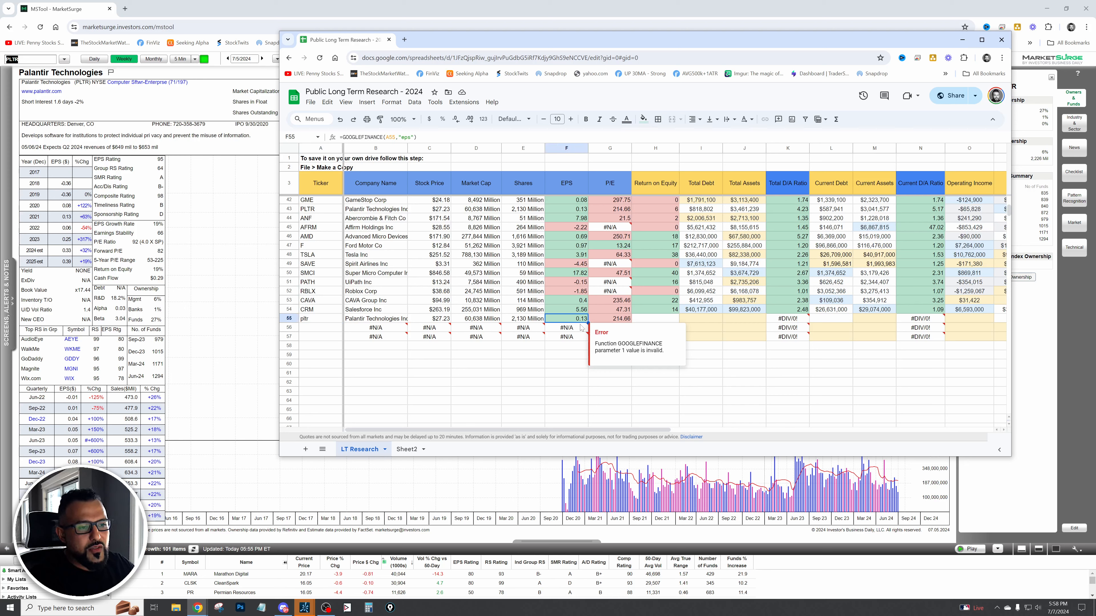
{"action": "left_click", "coordinate": [660, 322]}
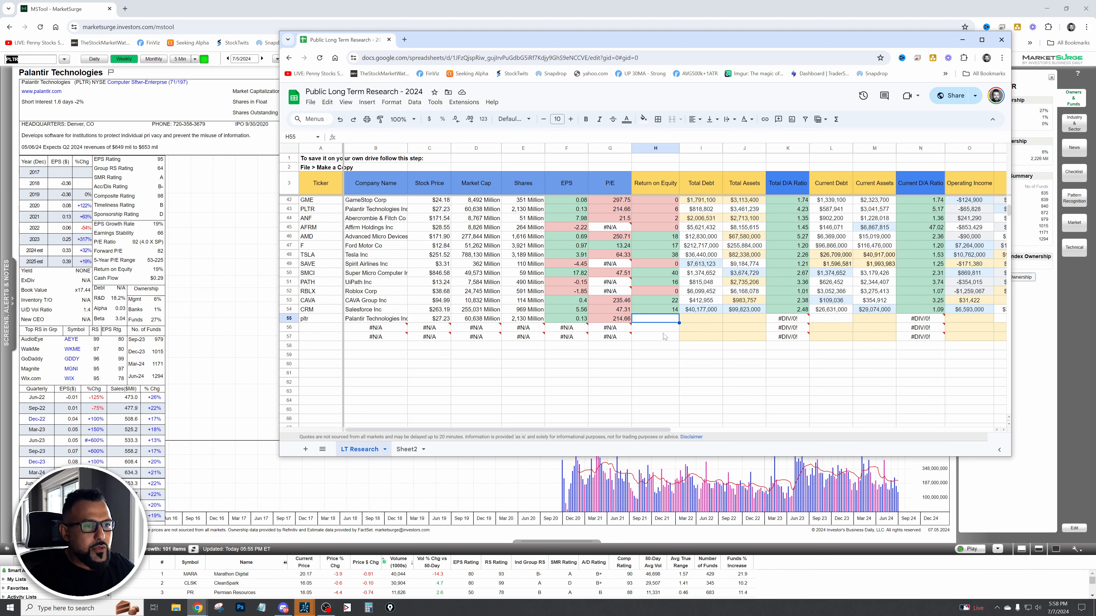
{"action": "scroll", "coordinate": [665, 335], "scroll_direction": "down", "scroll_amount": 1}
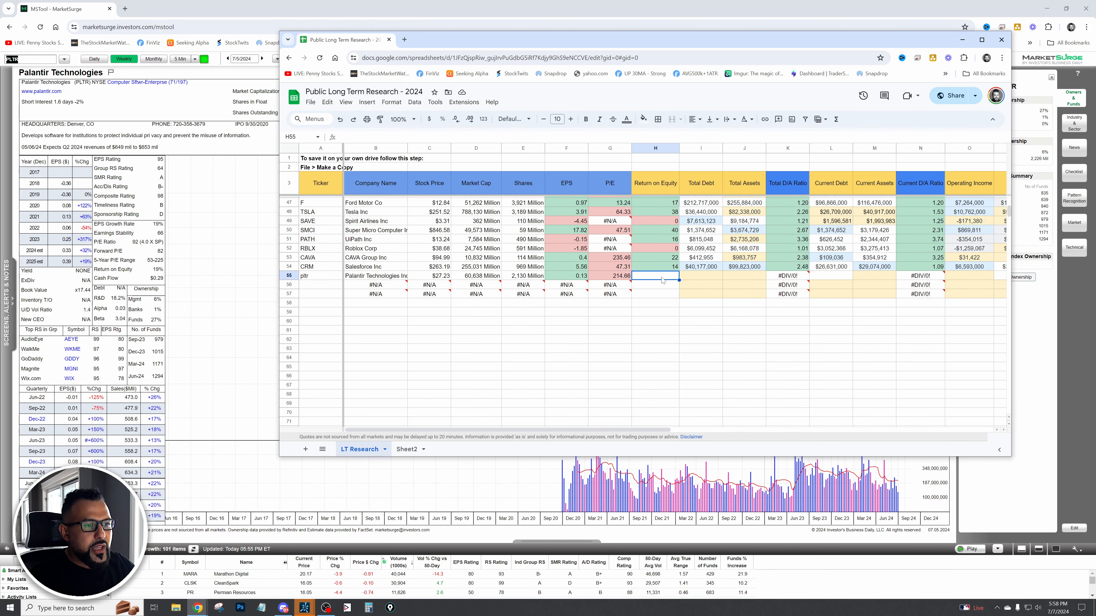
- Draw boxes around Palantir's valuation figures and its Return on Equity line in the MarketSurge data
{"action": "key", "text": "Return"}
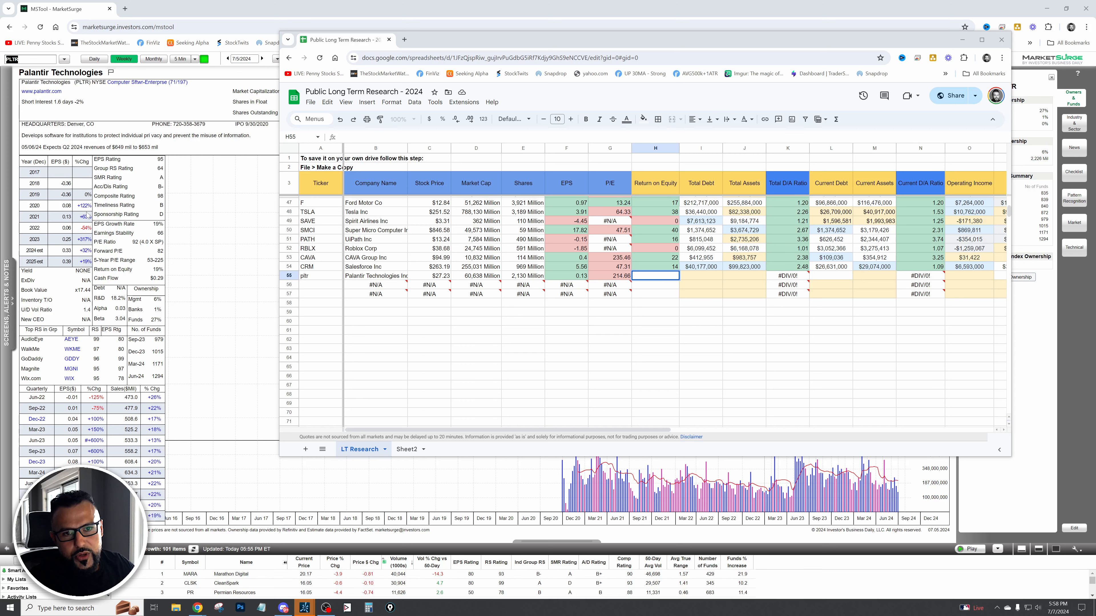
{"action": "mouse_move", "coordinate": [88, 216]}
{"action": "left_mouse_down"}
{"action": "mouse_move", "coordinate": [137, 286]}
{"action": "mouse_move", "coordinate": [168, 290]}
{"action": "left_mouse_up"}
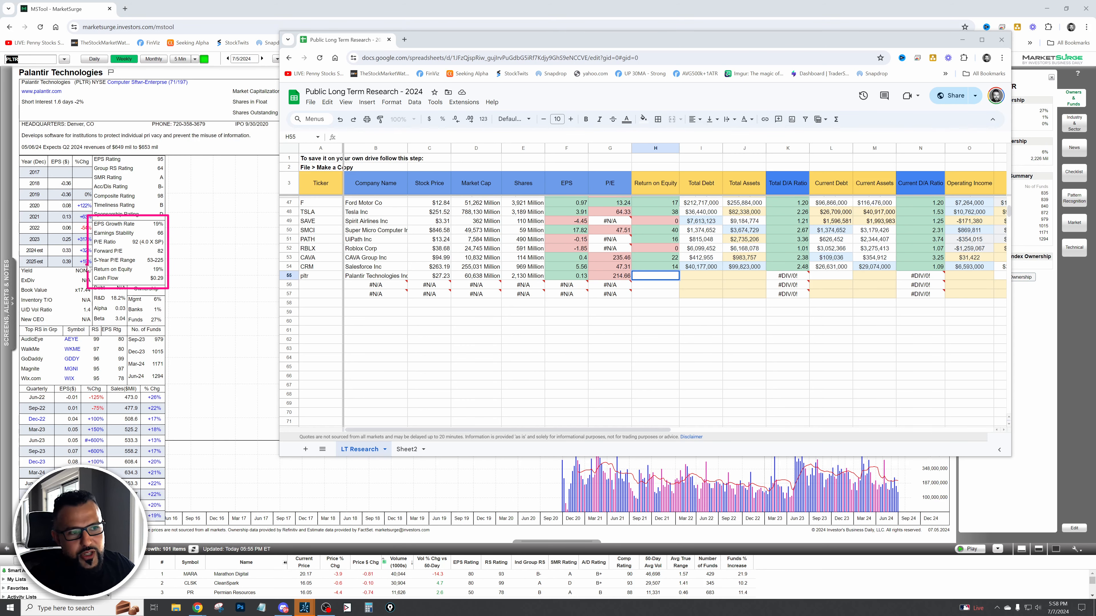
{"action": "left_click_drag", "start_coordinate": [87, 265], "coordinate": [170, 278]}
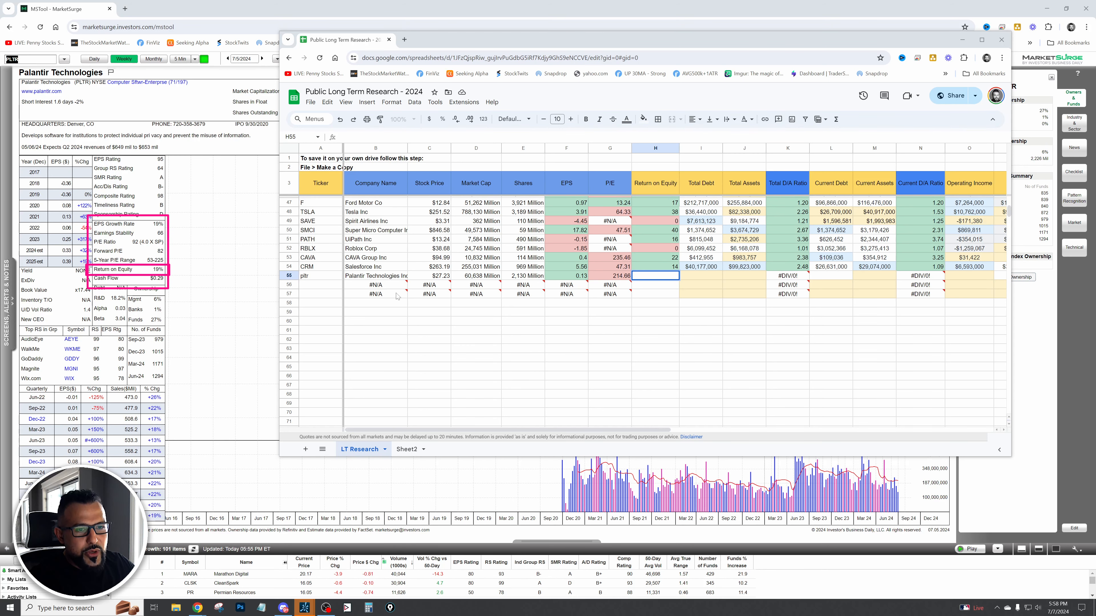
- Look at the existing PLTR entry in row 43, then set Return on Equity in H55 to 19
{"action": "scroll", "coordinate": [397, 296], "scroll_direction": "up", "scroll_amount": 2}
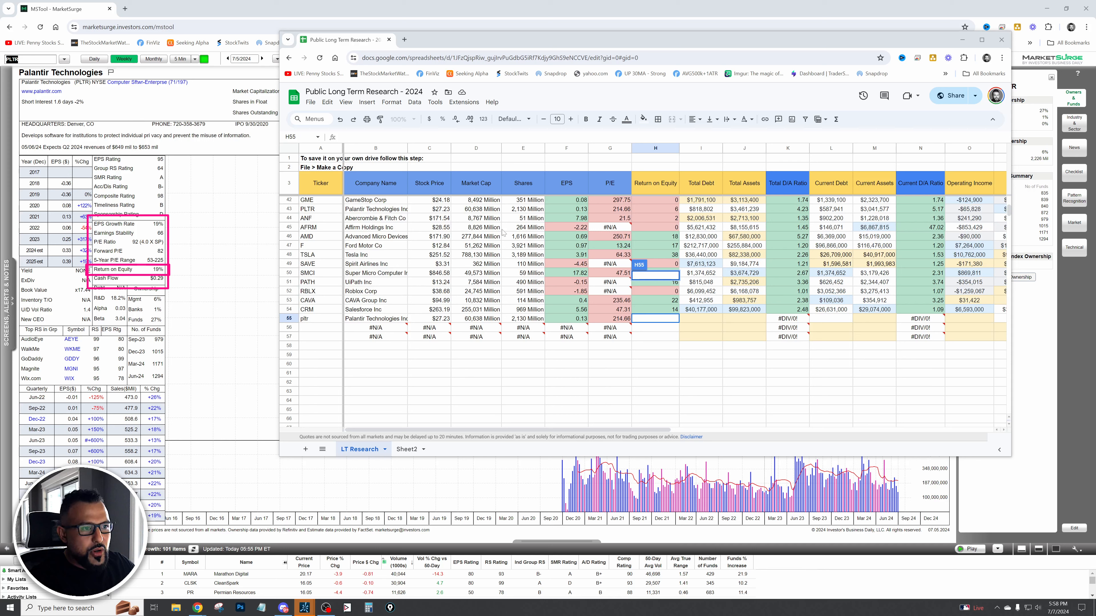
{"action": "left_click", "coordinate": [289, 209]}
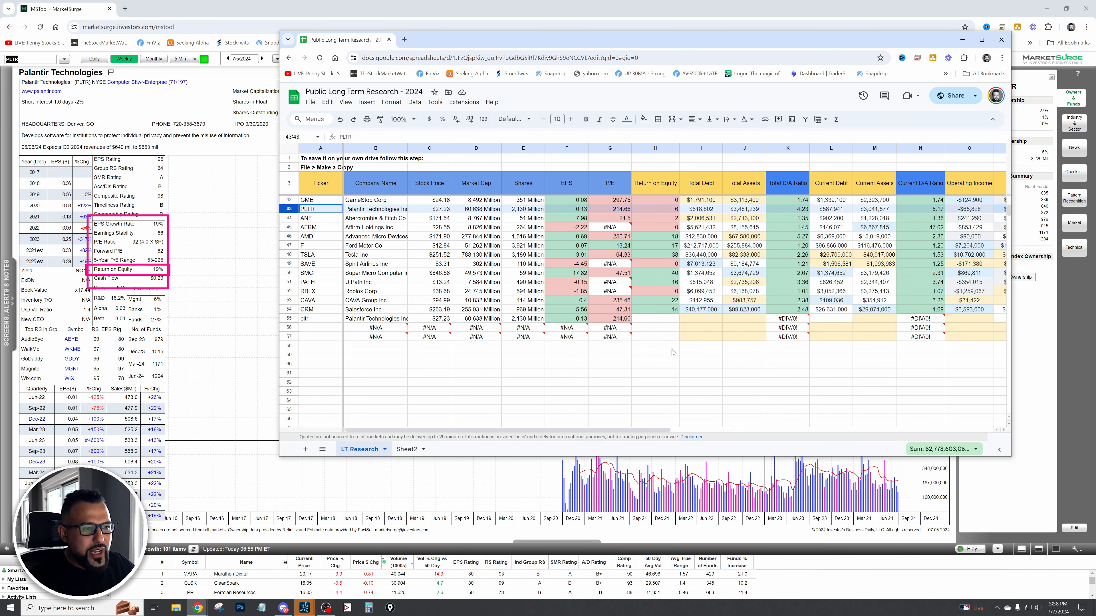
{"action": "left_click", "coordinate": [660, 318]}
{"action": "type", "text": "19"}
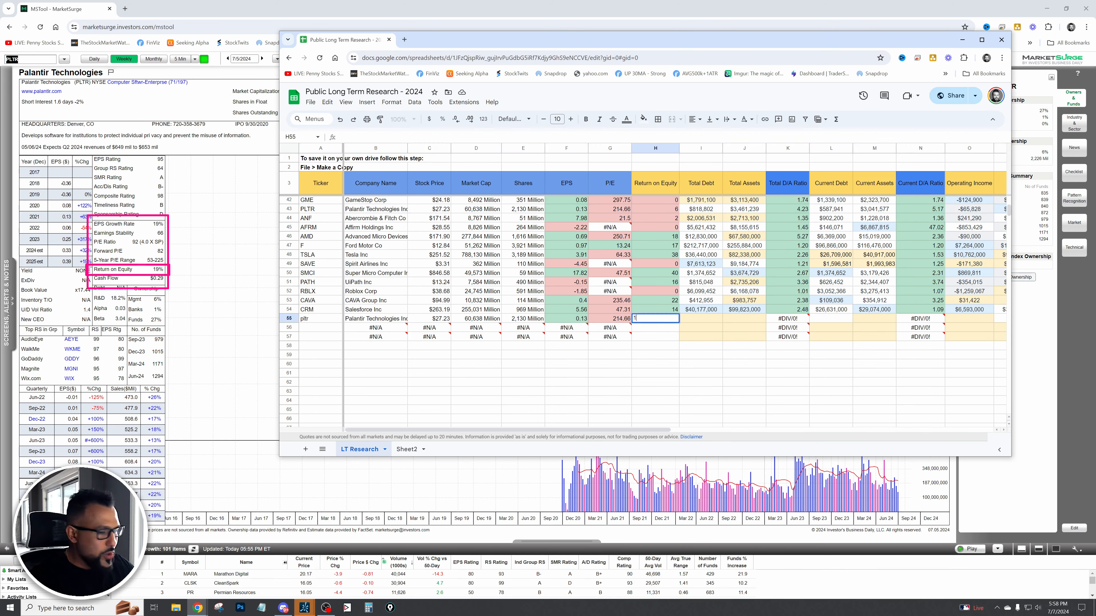
{"action": "key", "text": "Return"}
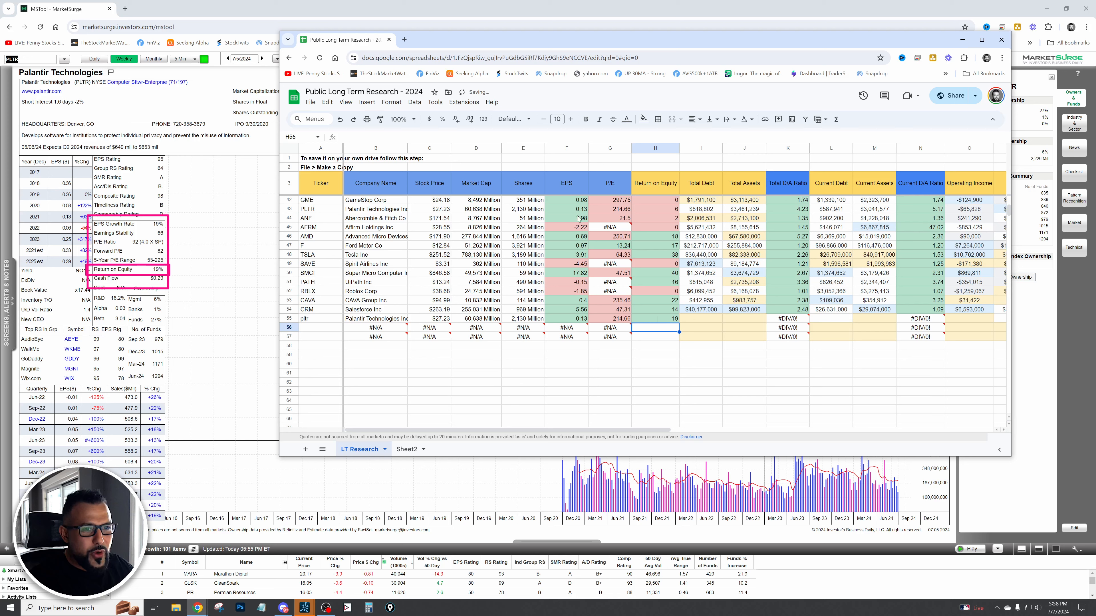
- Select the Total Debt cell I55, place Palantir's Yahoo Finance window beside the spreadsheet and open the company's balance sheet
{"action": "left_click", "coordinate": [290, 208]}
{"action": "left_click", "coordinate": [696, 318]}
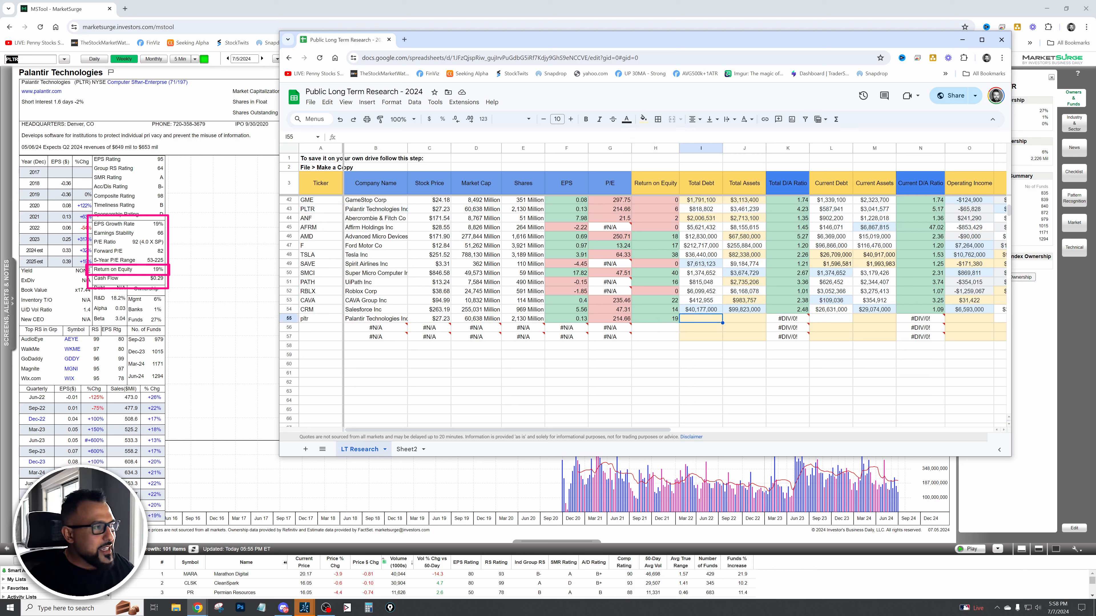
{"action": "left_click_drag", "start_coordinate": [584, 44], "coordinate": [662, 32]}
{"action": "left_click_drag", "start_coordinate": [393, 1], "coordinate": [236, 50]}
{"action": "scroll", "coordinate": [196, 198], "scroll_direction": "down", "scroll_amount": 3}
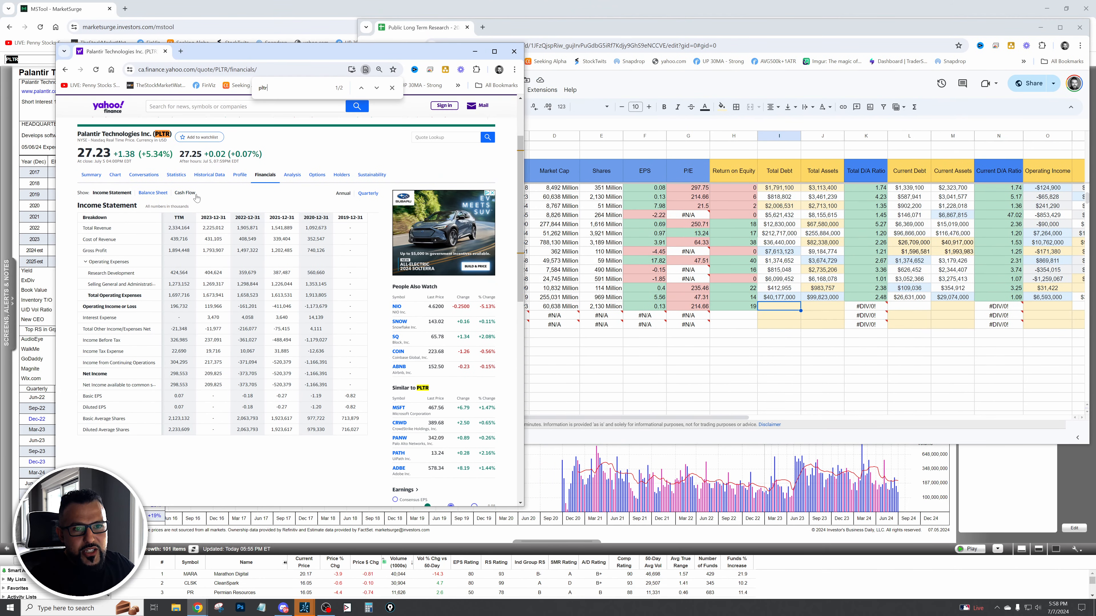
{"action": "left_click", "coordinate": [149, 195]}
- Enter Palantir's 2023 Total Liabilities figure, 961,460, from the balance sheet as Total Debt in I55
{"action": "scroll", "coordinate": [177, 204], "scroll_direction": "down", "scroll_amount": 2}
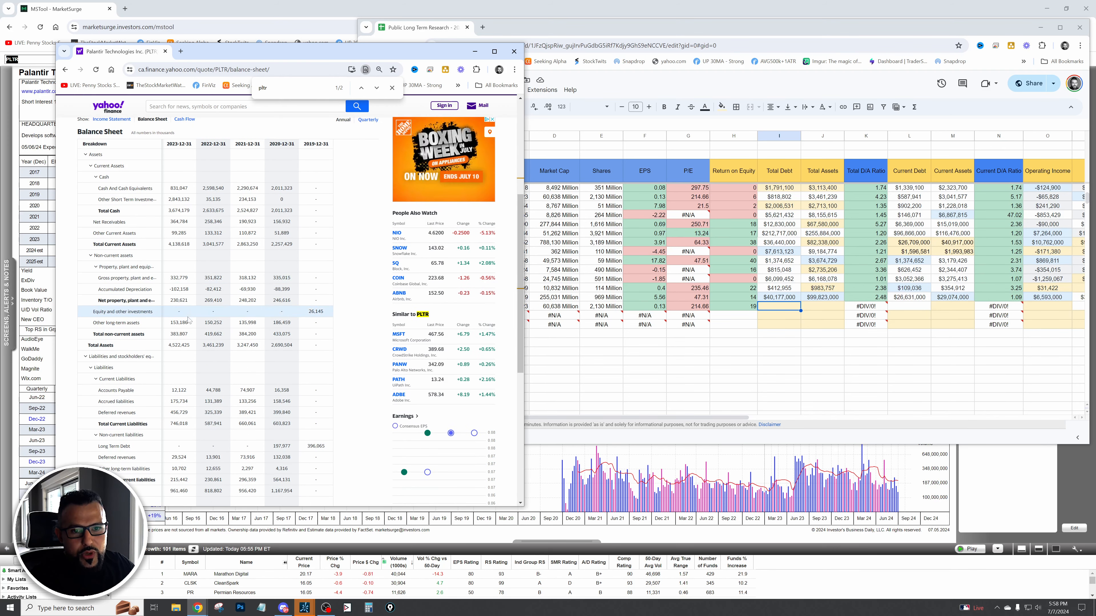
{"action": "scroll", "coordinate": [190, 327], "scroll_direction": "down", "scroll_amount": 2}
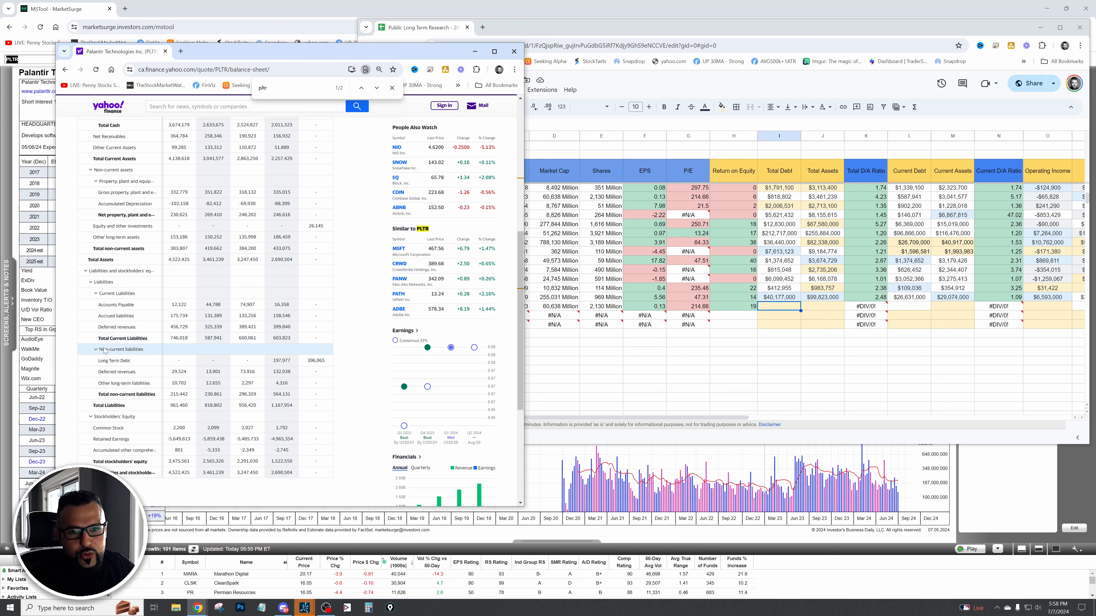
{"action": "left_click_drag", "start_coordinate": [170, 405], "coordinate": [183, 406]}
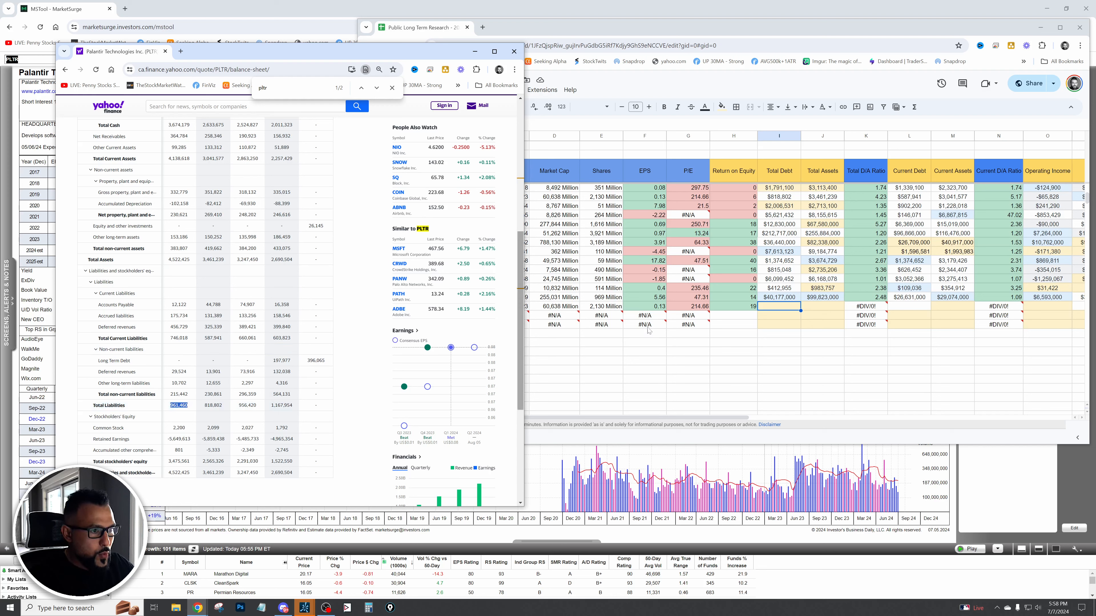
{"action": "left_click", "coordinate": [775, 310]}
{"action": "type", "text": "961,460"}
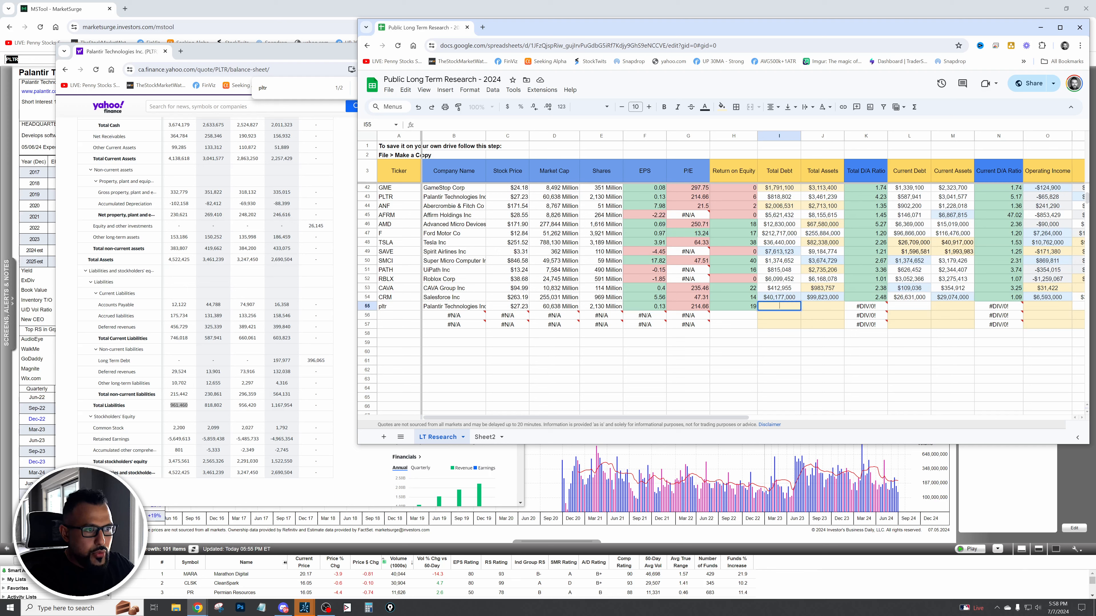
{"action": "key", "text": "Tab"}
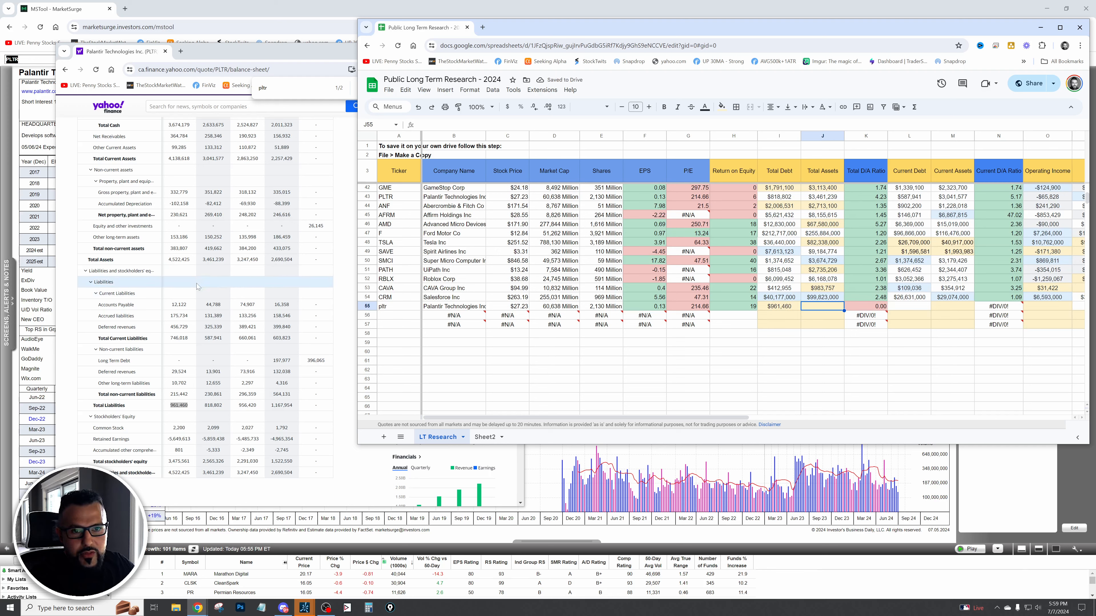
- Copy Palantir's 2023 Total Assets figure, 4,522,425, from the balance sheet into the Total Assets cell J55
{"action": "left_click_drag", "start_coordinate": [167, 259], "coordinate": [199, 266]}
{"action": "key", "text": "ctrl+c"}
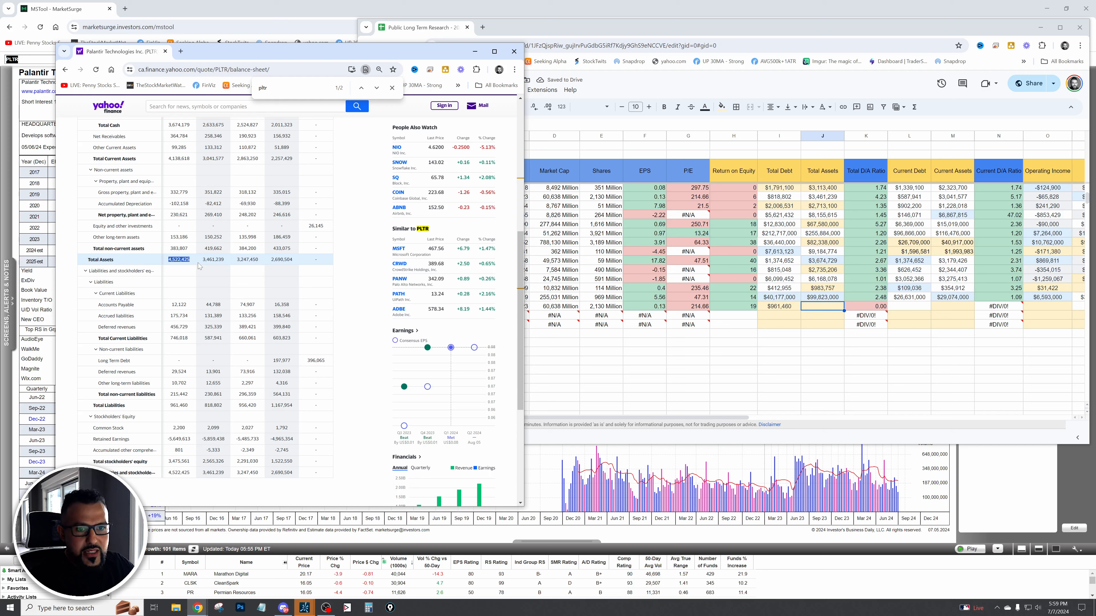
{"action": "left_click", "coordinate": [815, 306]}
{"action": "key", "text": "ctrl+v"}
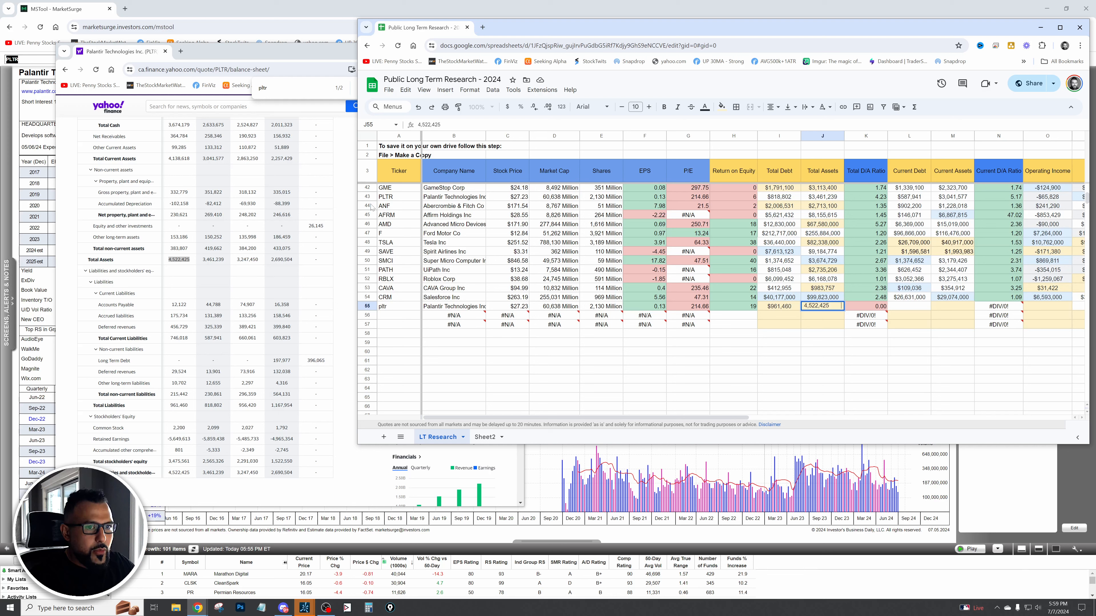
{"action": "left_click", "coordinate": [822, 342]}
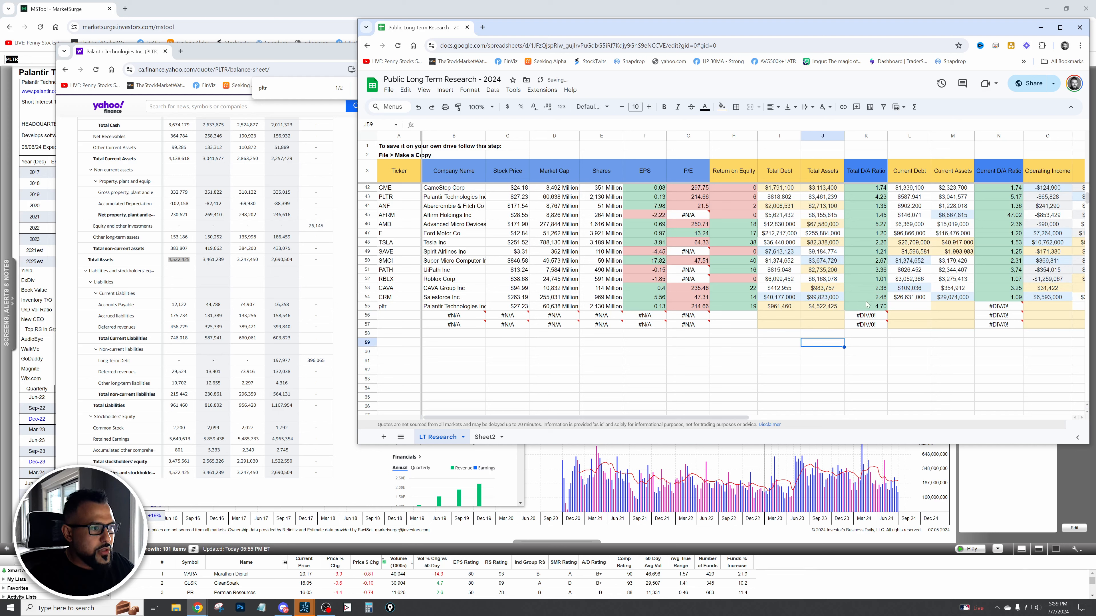
- Check the existing PLTR entry in row 43, then copy Palantir's 2023 Total Current Liabilities, 746,018, into the Current Debt cell L55
{"action": "left_click", "coordinate": [366, 196]}
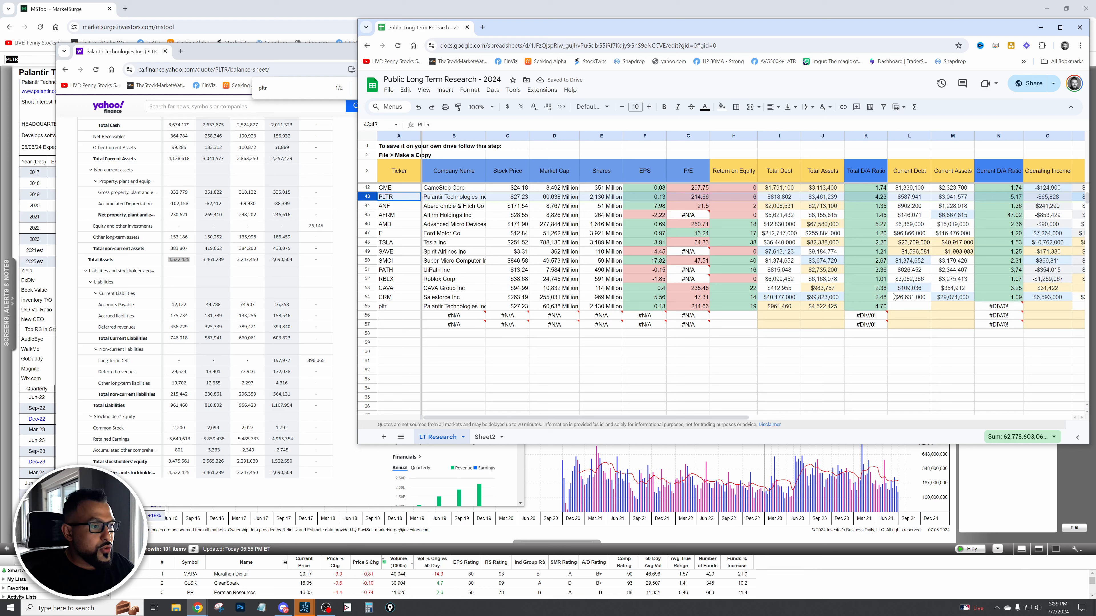
{"action": "left_click", "coordinate": [905, 306]}
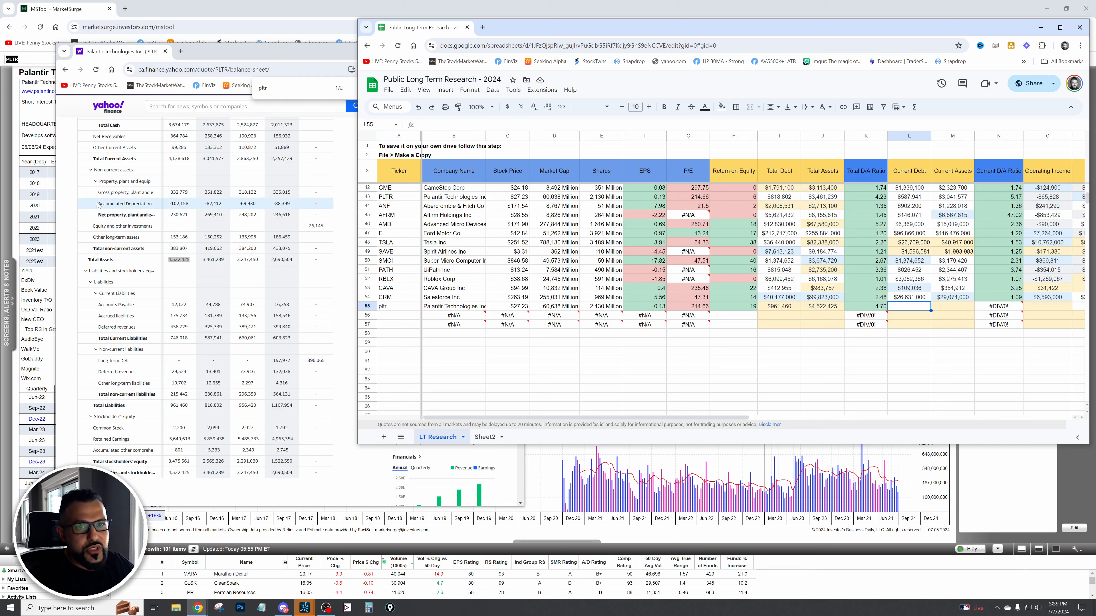
{"action": "left_click", "coordinate": [168, 161]}
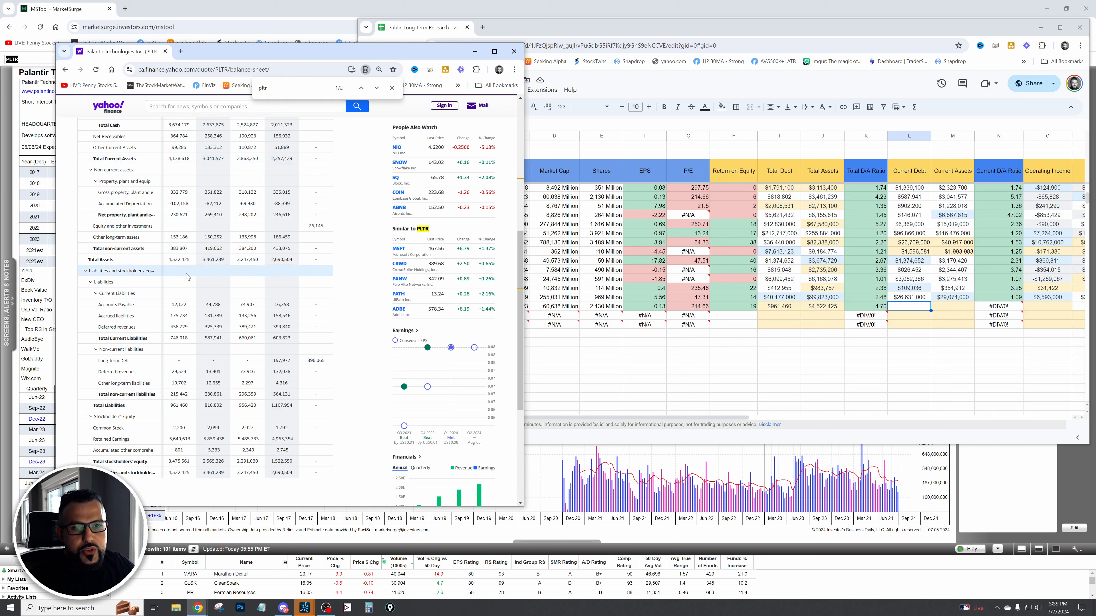
{"action": "double_click", "coordinate": [176, 338]}
{"action": "key", "text": "ctrl+c"}
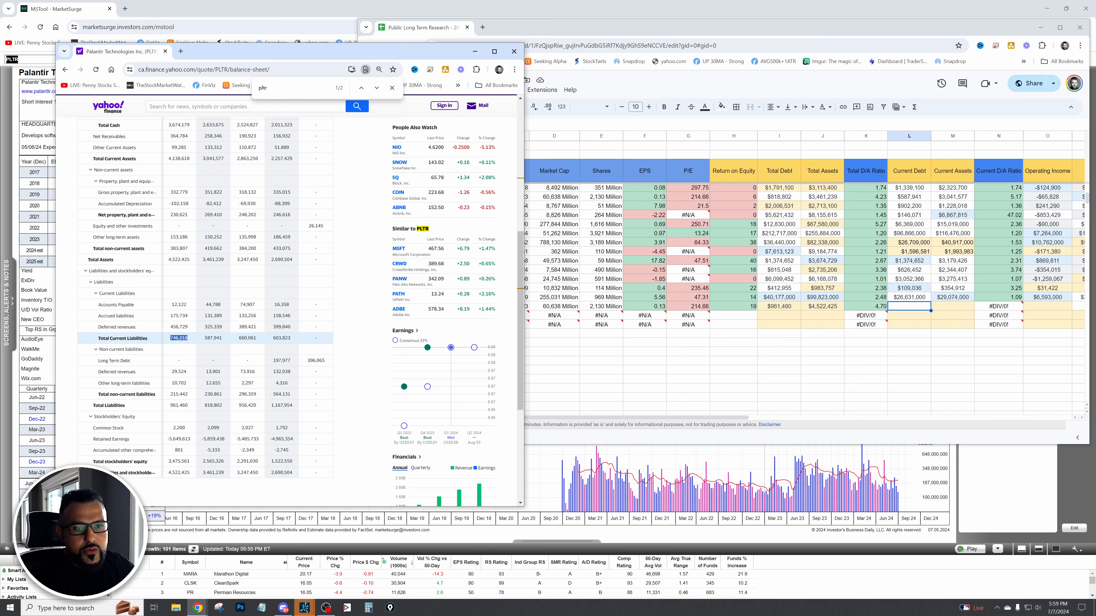
{"action": "left_click", "coordinate": [912, 308]}
{"action": "key", "text": "ctrl+v"}
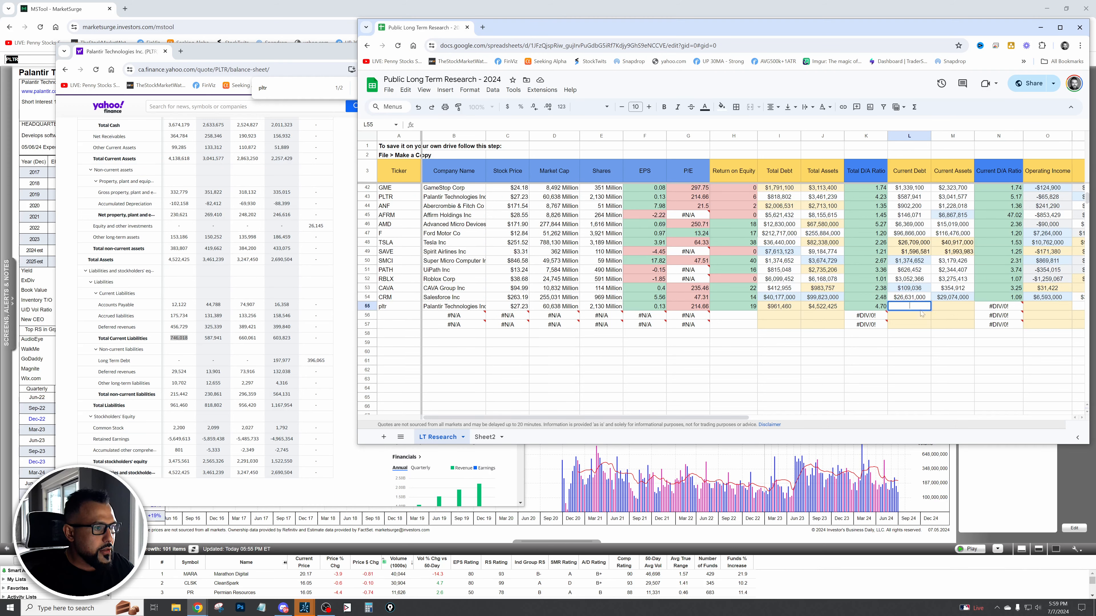
{"action": "key", "text": "Tab"}
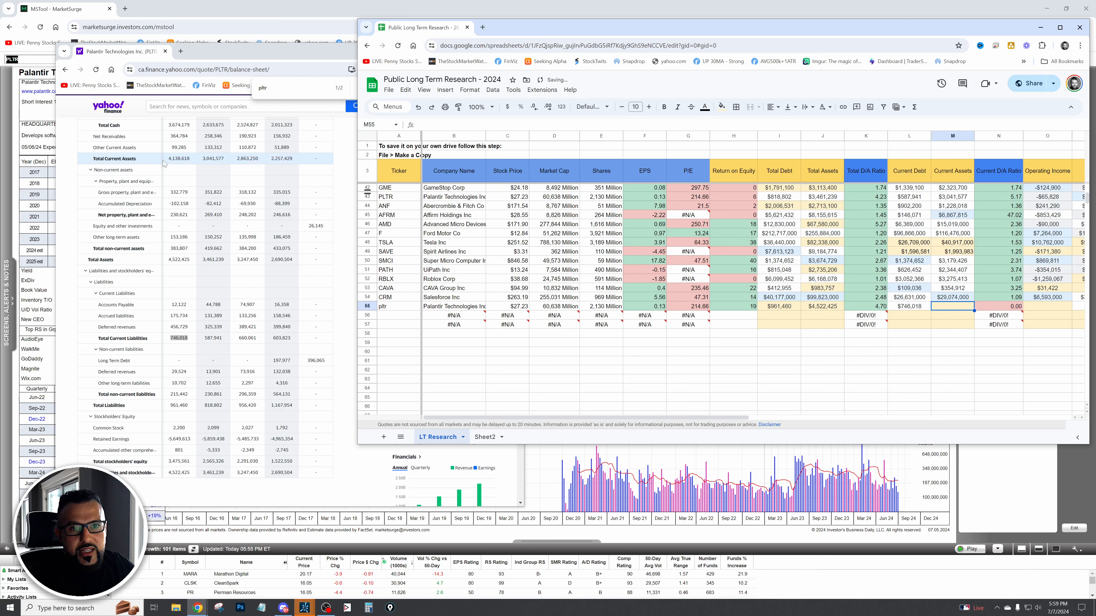
- Copy Palantir's 2023 Total Current Assets figure, 4,138,618, from the balance sheet into the Current Assets cell M55
{"action": "double_click", "coordinate": [178, 159]}
{"action": "key", "text": "ctrl+c"}
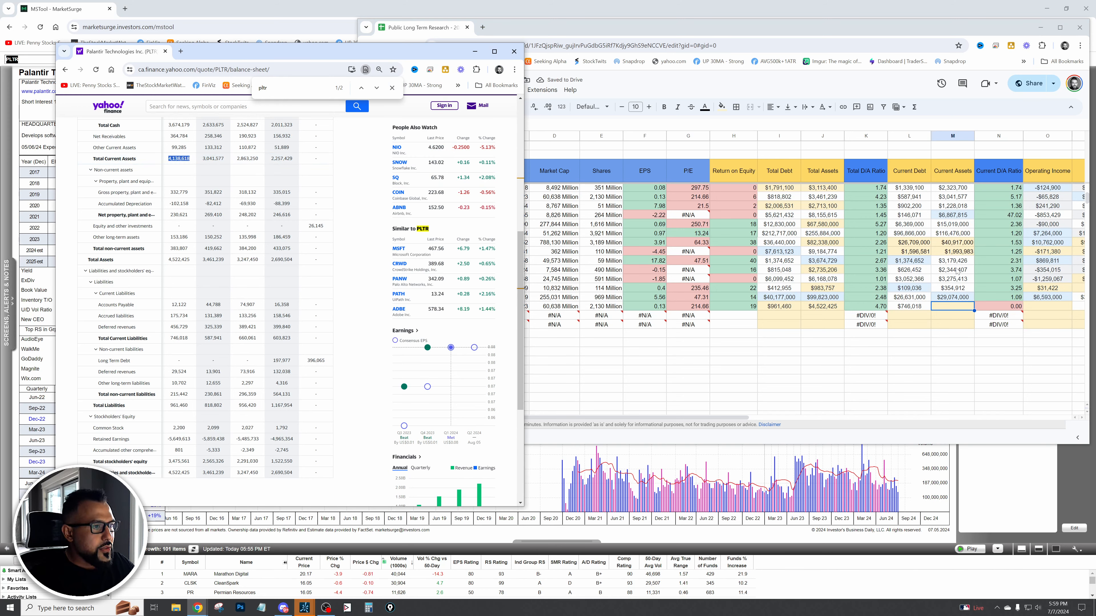
{"action": "left_click", "coordinate": [948, 305]}
{"action": "key", "text": "ctrl+v"}
{"action": "left_click", "coordinate": [945, 324]}
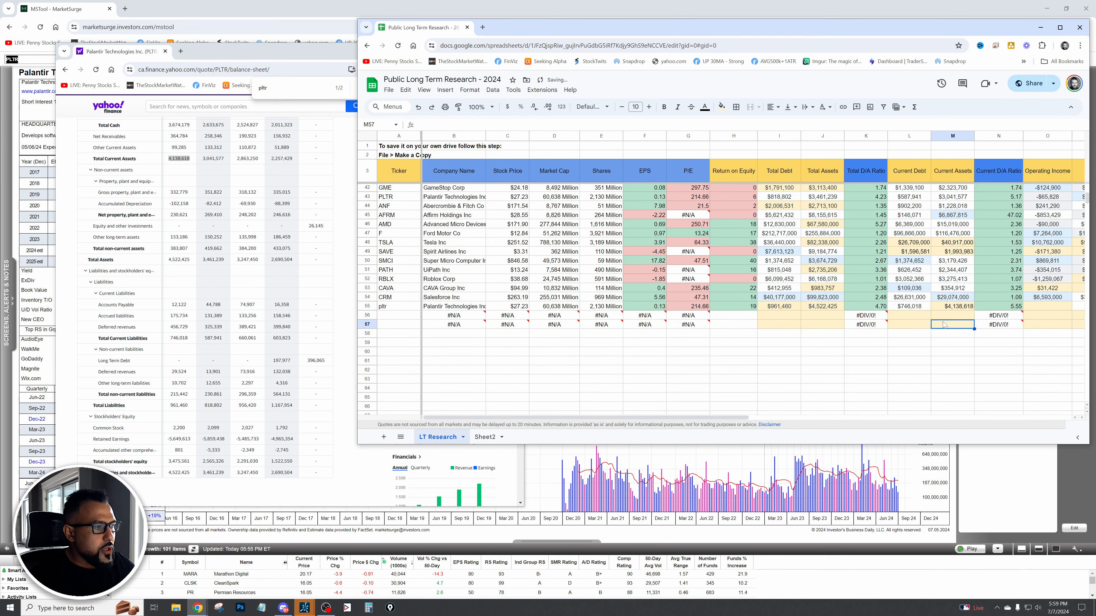
- Open Palantir's income statement on Yahoo Finance and enter its TTM Operating Income, 196,732, in O55
{"action": "left_click", "coordinate": [368, 195]}
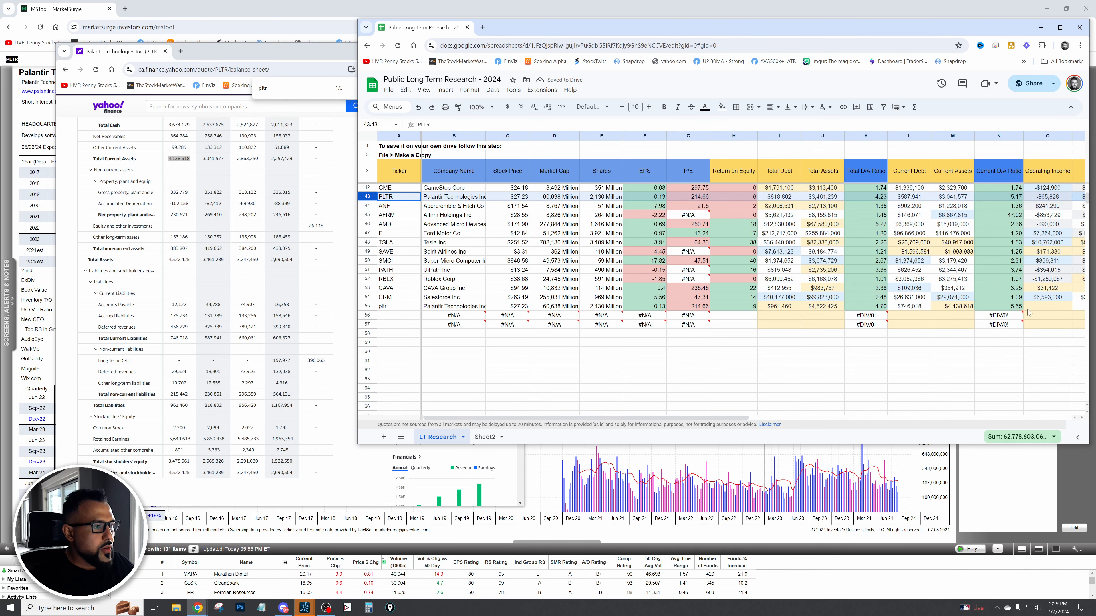
{"action": "left_click_drag", "start_coordinate": [746, 417], "coordinate": [896, 412]}
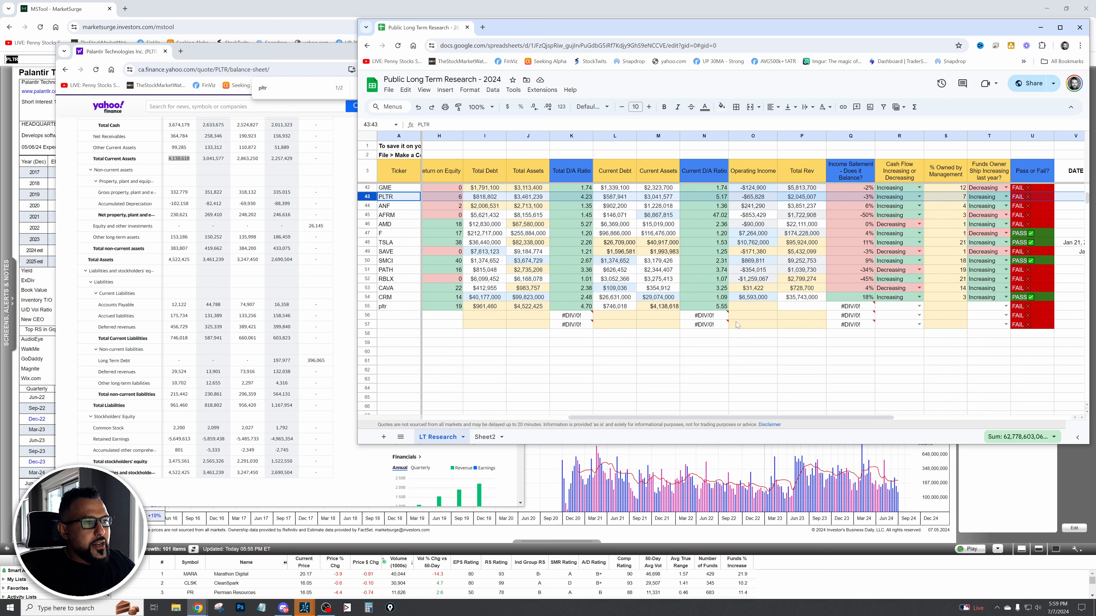
{"action": "left_click", "coordinate": [199, 174]}
{"action": "scroll", "coordinate": [199, 177], "scroll_direction": "up", "scroll_amount": 3}
{"action": "left_click", "coordinate": [111, 161]}
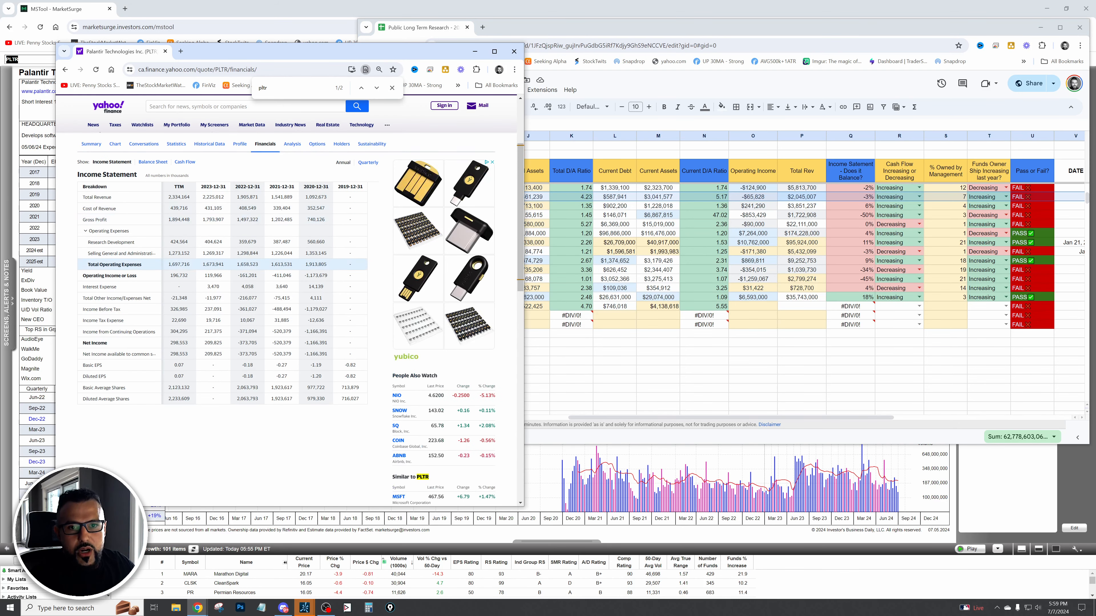
{"action": "left_click_drag", "start_coordinate": [169, 277], "coordinate": [181, 275]}
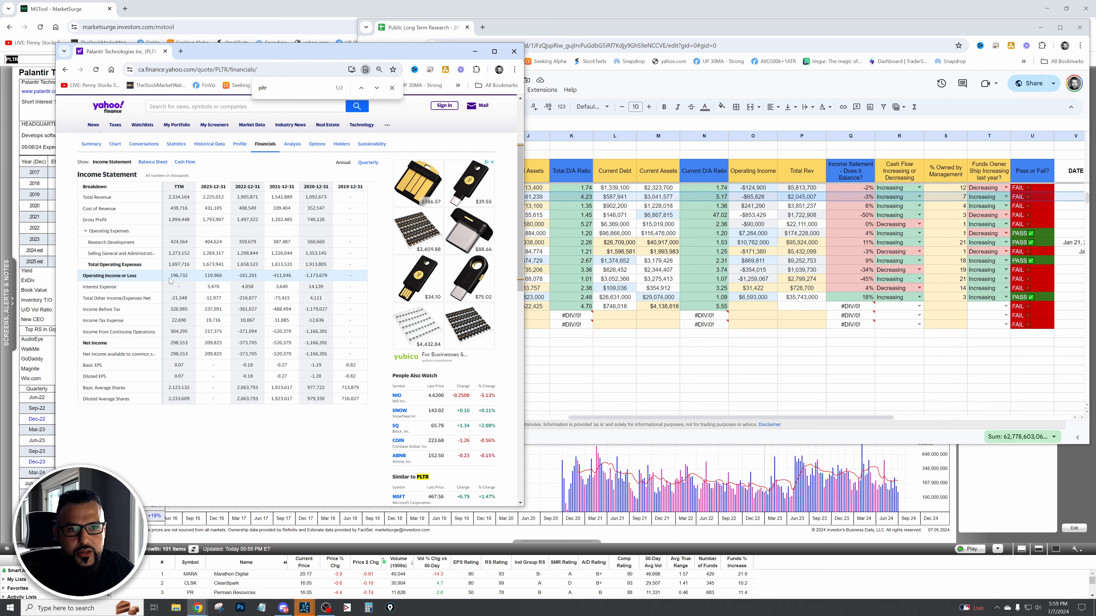
{"action": "left_click_drag", "start_coordinate": [181, 276], "coordinate": [189, 275]}
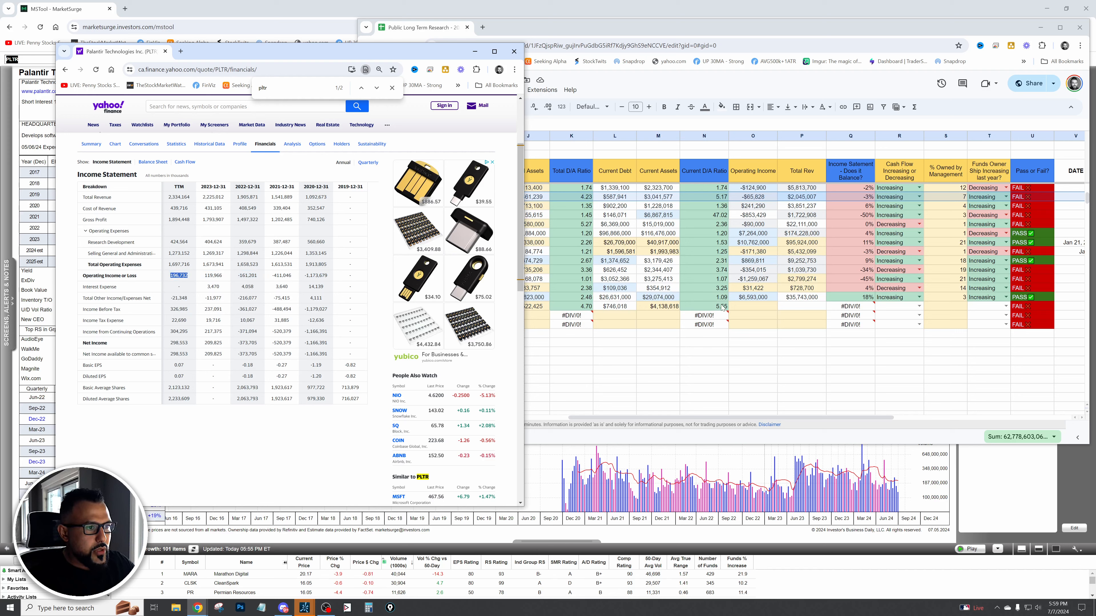
{"action": "left_click", "coordinate": [746, 310]}
{"action": "type", "text": "196732"}
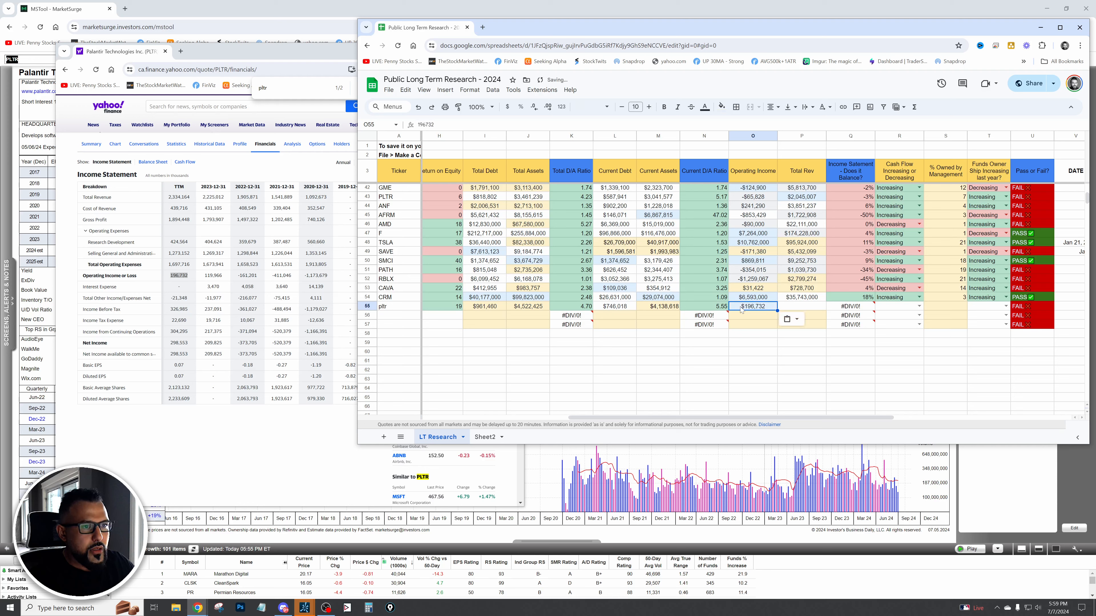
- Compare Palantir's new Operating Income in O55 with the earlier PLTR entry in row 43
{"action": "left_click", "coordinate": [755, 206]}
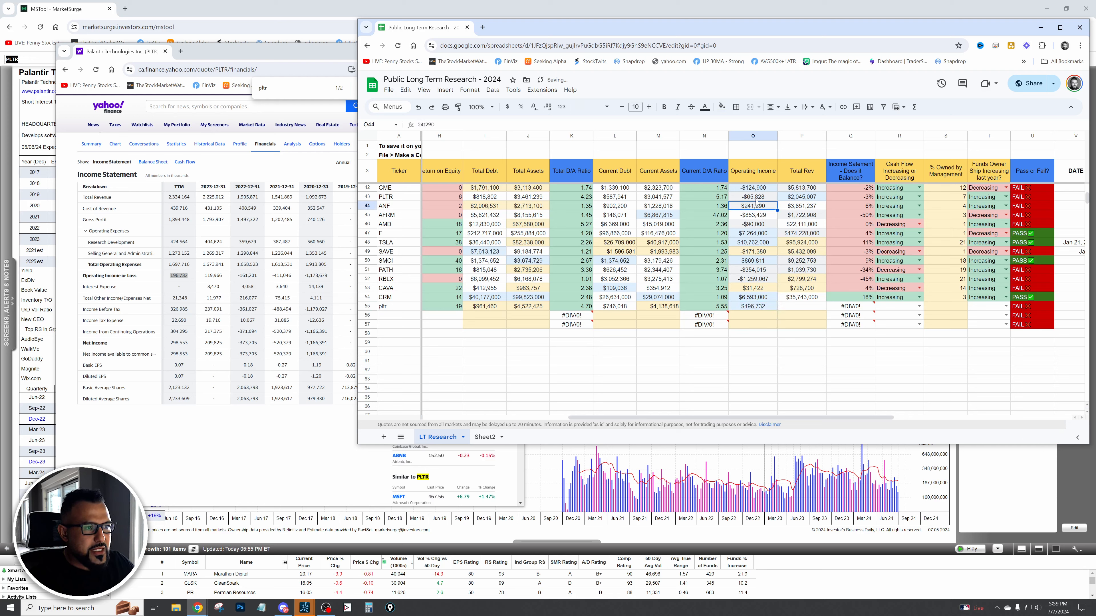
{"action": "left_click", "coordinate": [753, 197]}
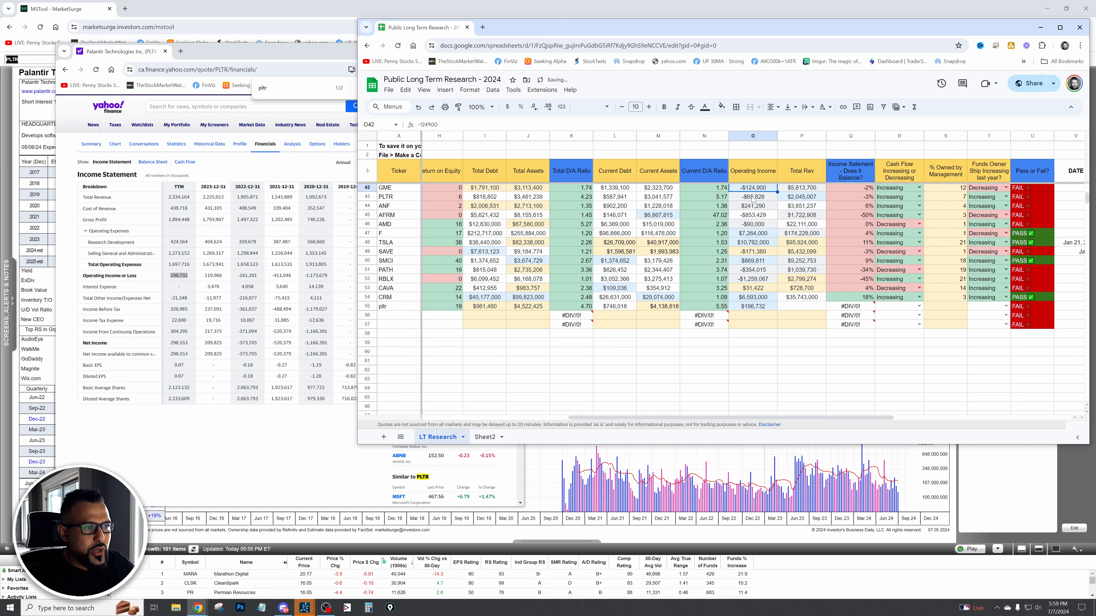
{"action": "left_click", "coordinate": [762, 307]}
- Copy Palantir's TTM Total Revenue, 2,334,164, from the income statement into the Total Rev cell P55
{"action": "left_click", "coordinate": [793, 307]}
{"action": "left_click", "coordinate": [169, 203]}
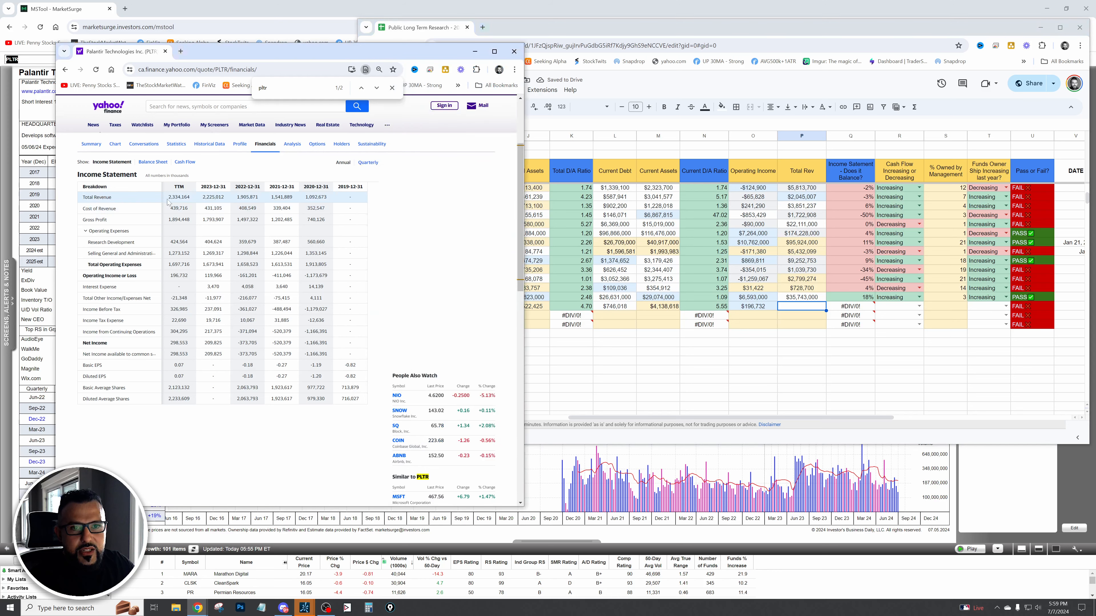
{"action": "left_click_drag", "start_coordinate": [180, 197], "coordinate": [190, 197]}
{"action": "key", "text": "ctrl+c"}
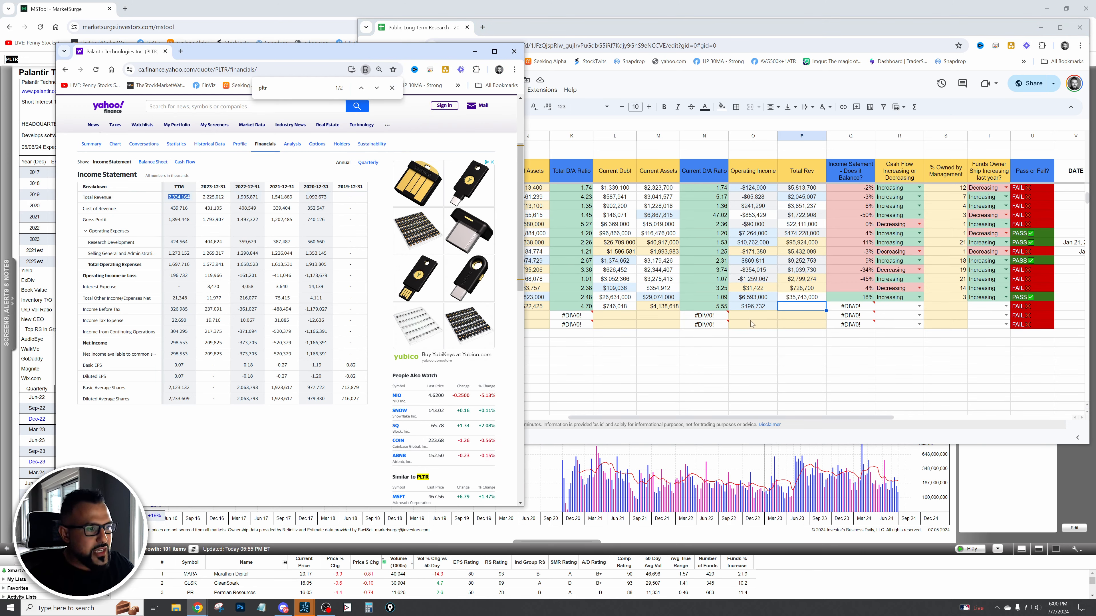
{"action": "left_click", "coordinate": [800, 308]}
{"action": "key", "text": "ctrl+v"}
{"action": "left_click", "coordinate": [802, 334]}
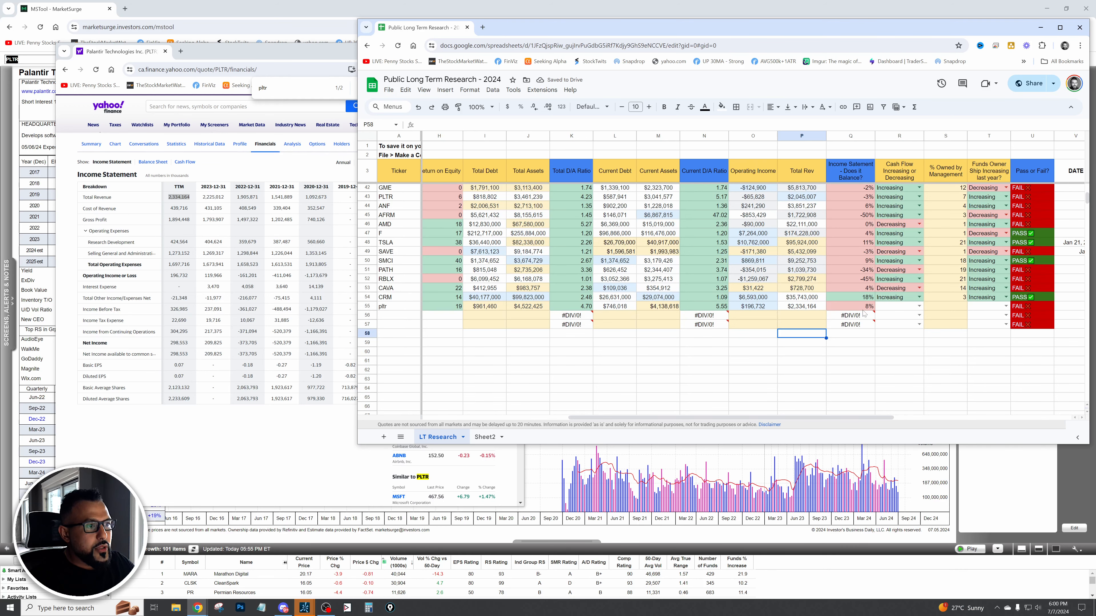
- Review the income statement ratios of the other tickers in column Q and inspect Palantir's ratio formula in Q55
{"action": "scroll", "coordinate": [864, 307], "scroll_direction": "up", "scroll_amount": 3}
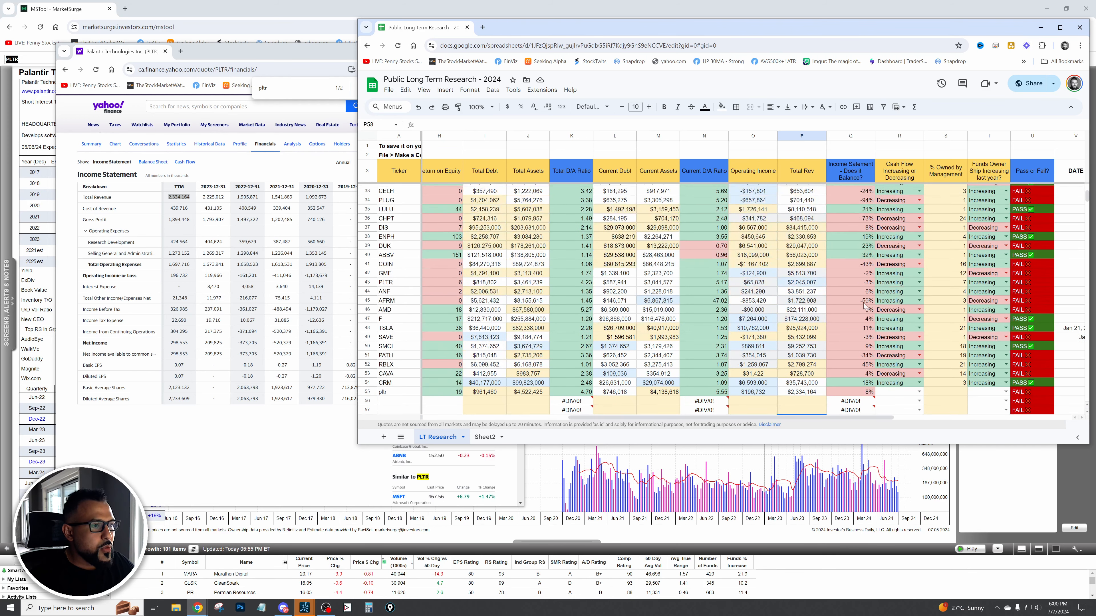
{"action": "scroll", "coordinate": [865, 289], "scroll_direction": "down", "scroll_amount": 2}
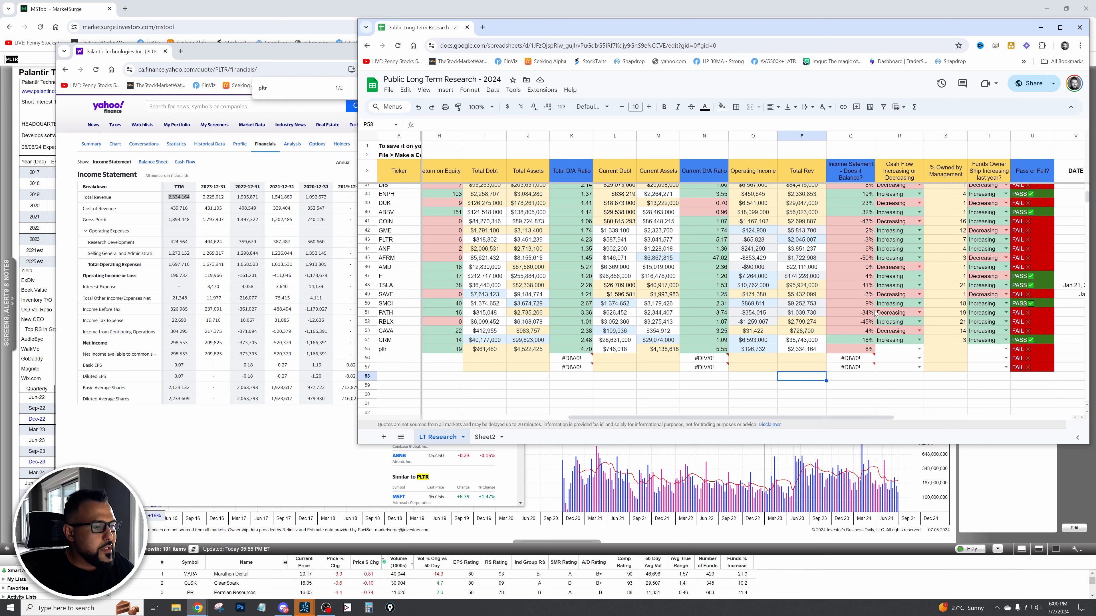
{"action": "scroll", "coordinate": [876, 328], "scroll_direction": "up", "scroll_amount": 5}
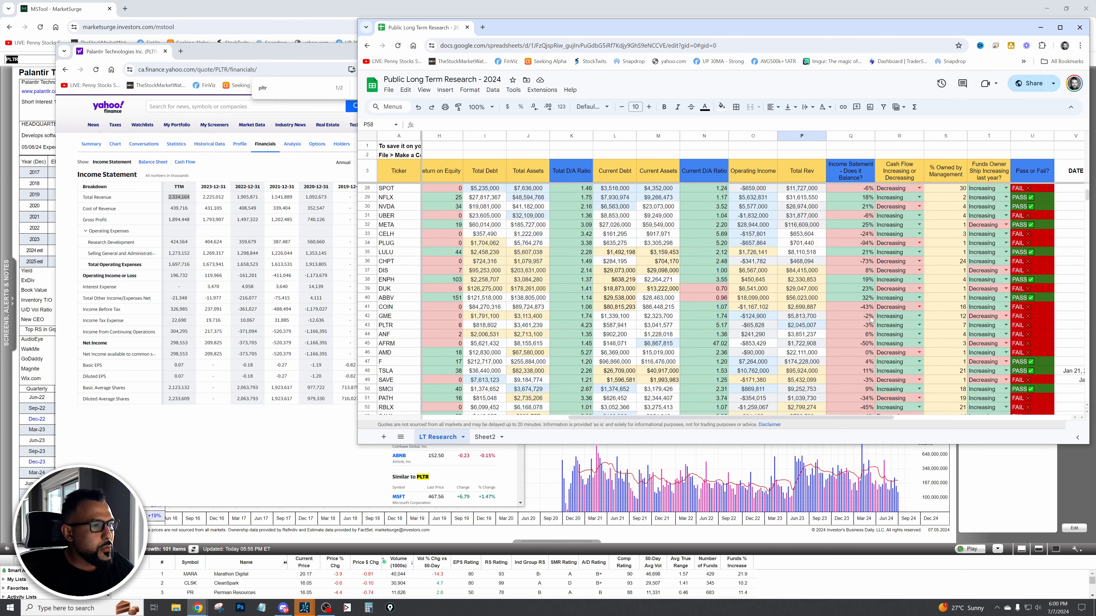
{"action": "scroll", "coordinate": [865, 323], "scroll_direction": "down", "scroll_amount": 8}
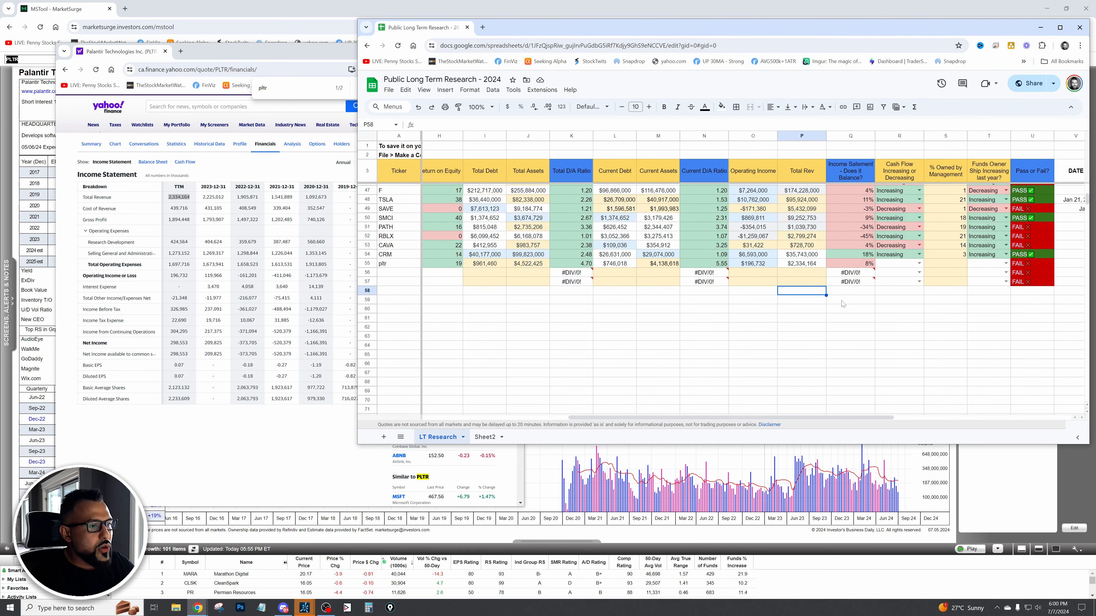
{"action": "left_click", "coordinate": [840, 265]}
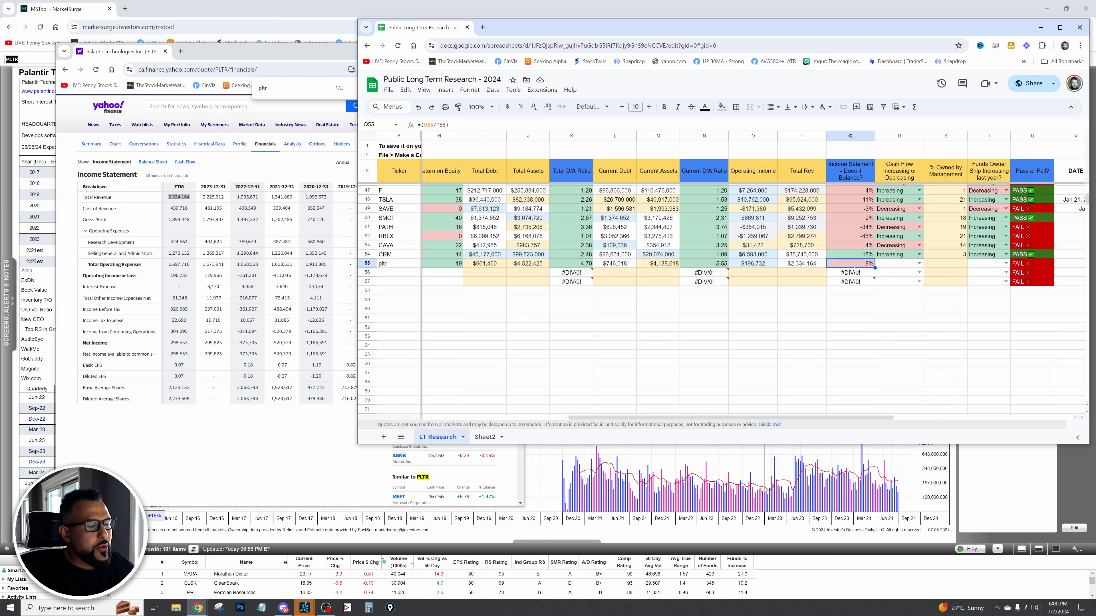
- Check Free Cash Flow on Palantir's Yahoo Finance cash flow statement and set the cash flow trend in R55 to Increasing
{"action": "left_click", "coordinate": [125, 242]}
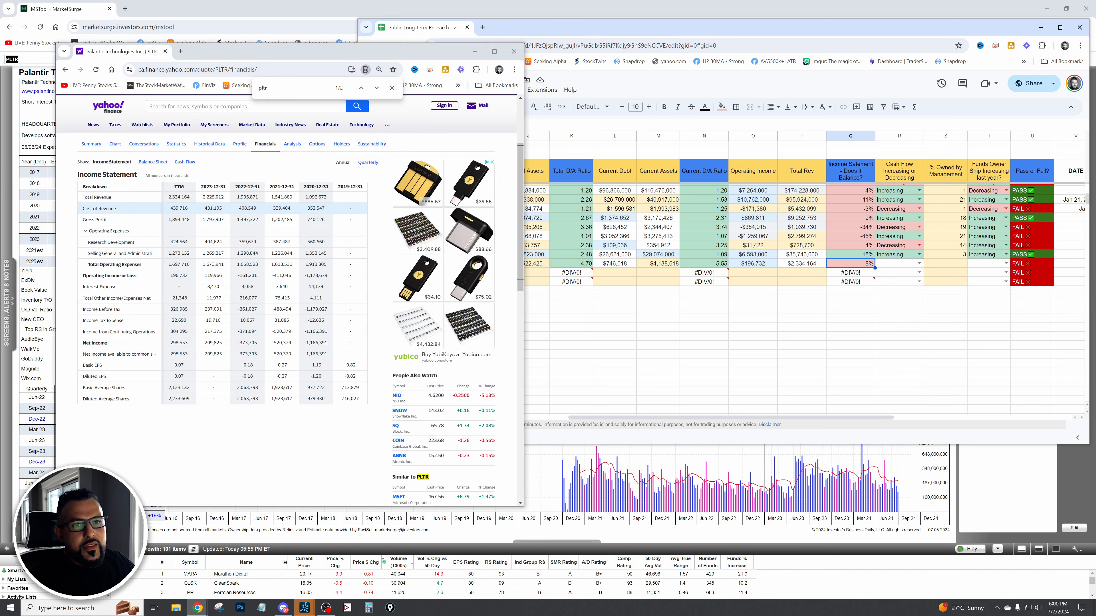
{"action": "left_click", "coordinate": [185, 162]}
{"action": "scroll", "coordinate": [314, 328], "scroll_direction": "down", "scroll_amount": 5}
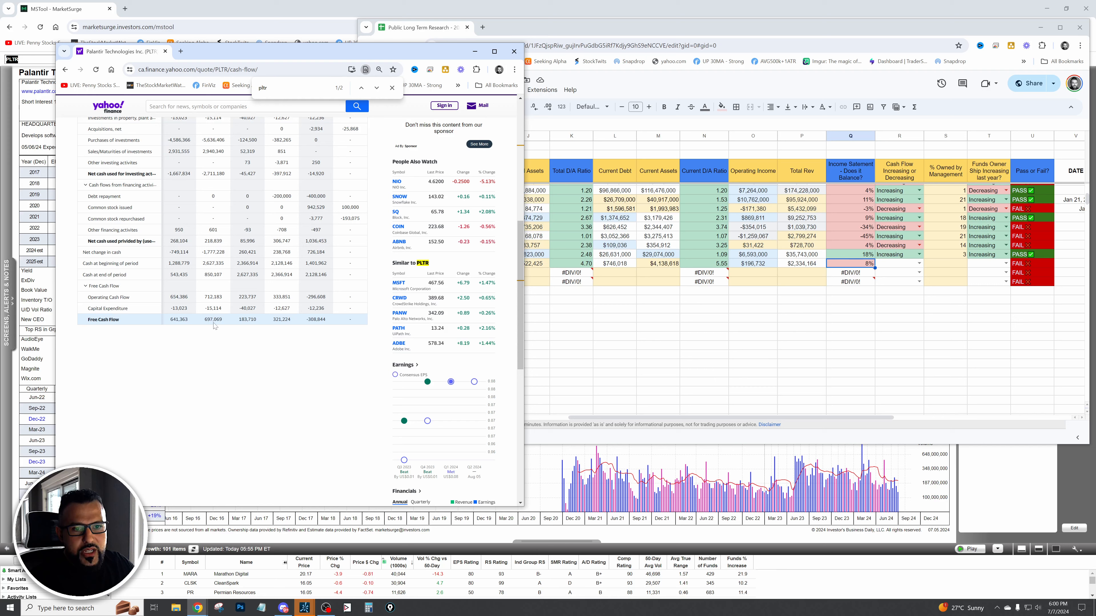
{"action": "left_click", "coordinate": [919, 263]}
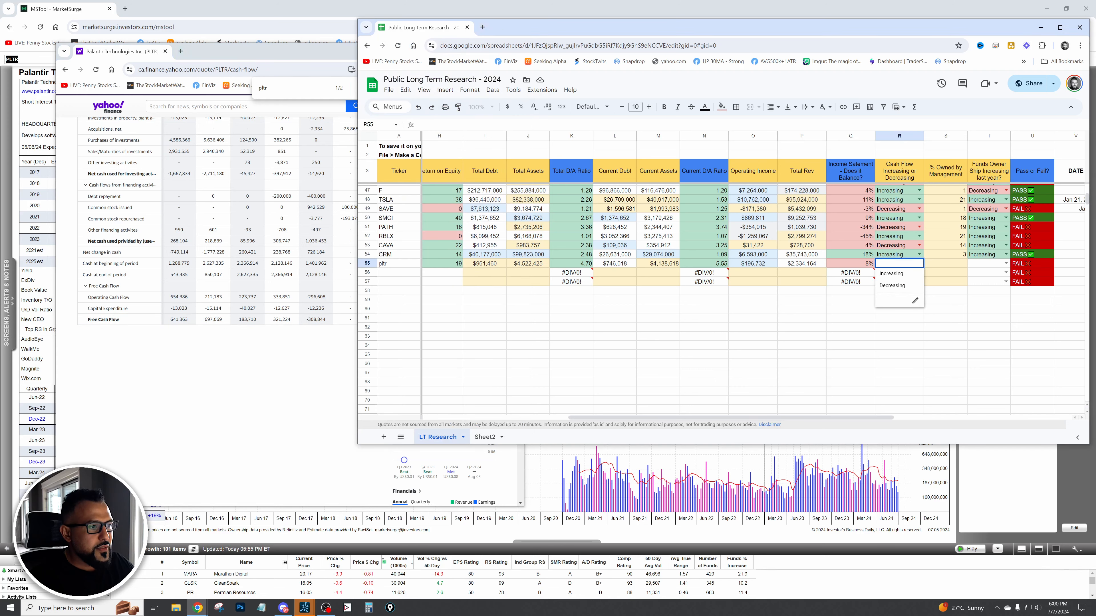
{"action": "left_click", "coordinate": [891, 274]}
- Move the Yahoo Finance window off the MarketSurge data and enter the management ownership percentage, 6, in S55
{"action": "left_click", "coordinate": [955, 264]}
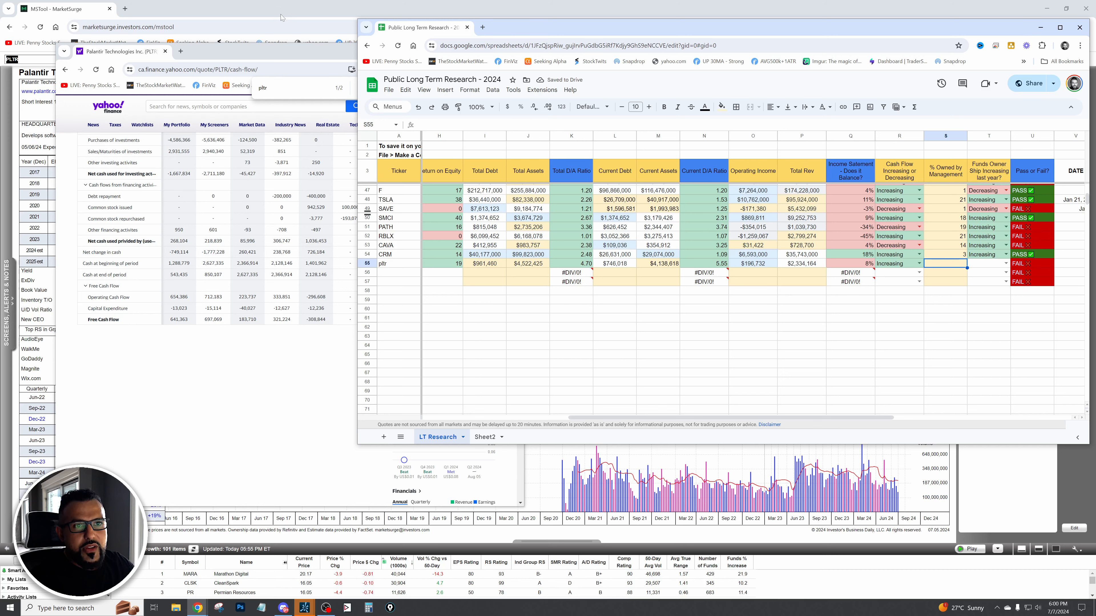
{"action": "left_click", "coordinate": [282, 54]}
{"action": "left_click_drag", "start_coordinate": [283, 54], "coordinate": [467, 0]}
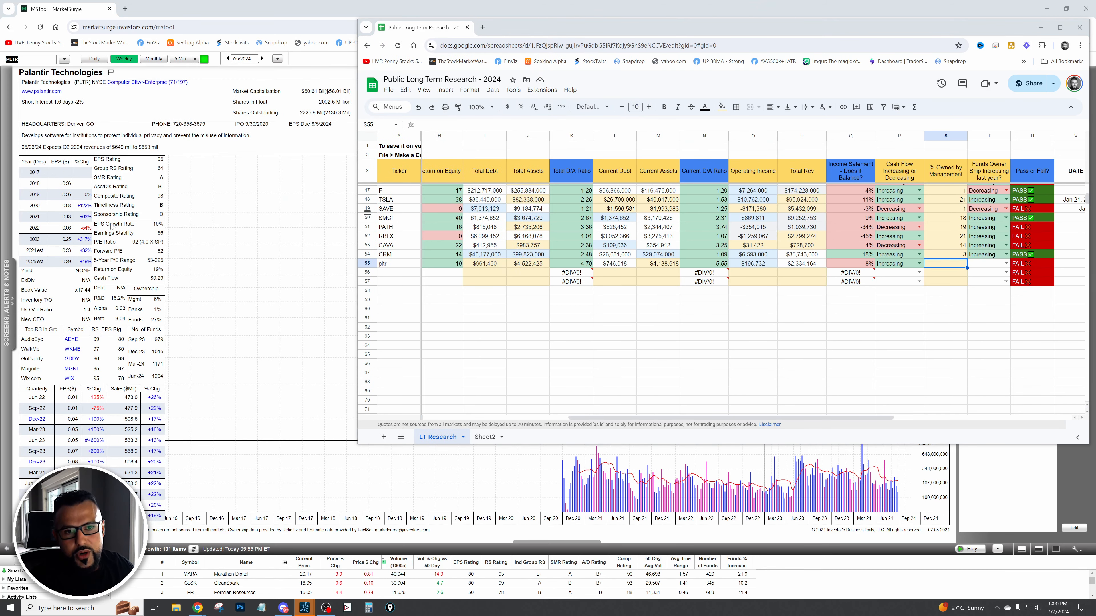
{"action": "mouse_move", "coordinate": [88, 220]}
{"action": "left_mouse_down"}
{"action": "mouse_move", "coordinate": [171, 289]}
{"action": "mouse_move", "coordinate": [145, 310]}
{"action": "mouse_move", "coordinate": [179, 337]}
{"action": "left_mouse_up"}
{"action": "left_click_drag", "start_coordinate": [114, 294], "coordinate": [177, 305]}
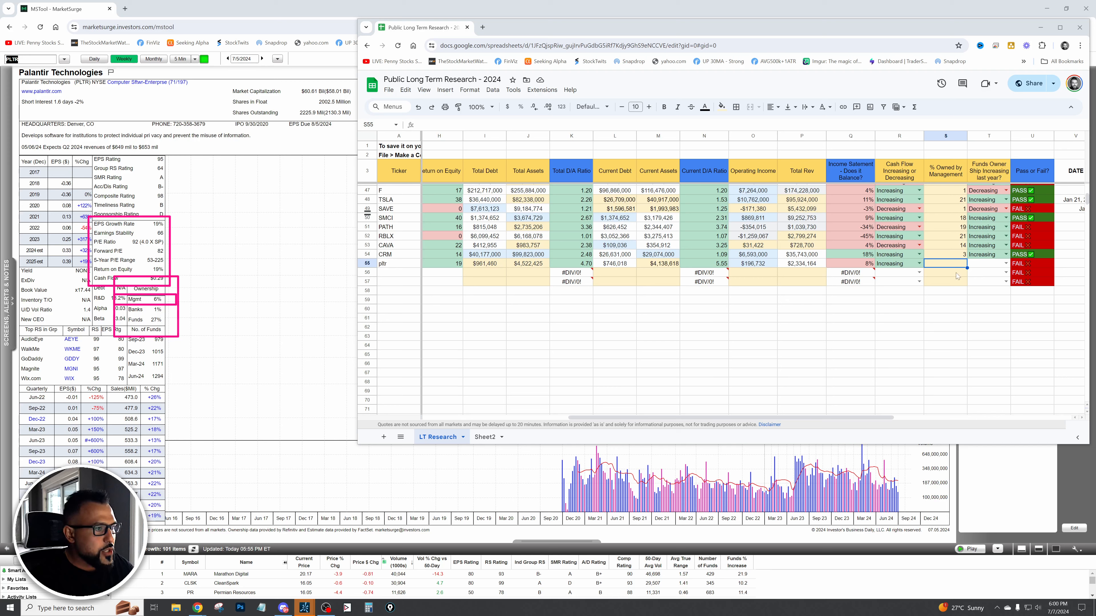
{"action": "left_click", "coordinate": [954, 263]}
{"action": "type", "text": "6"}
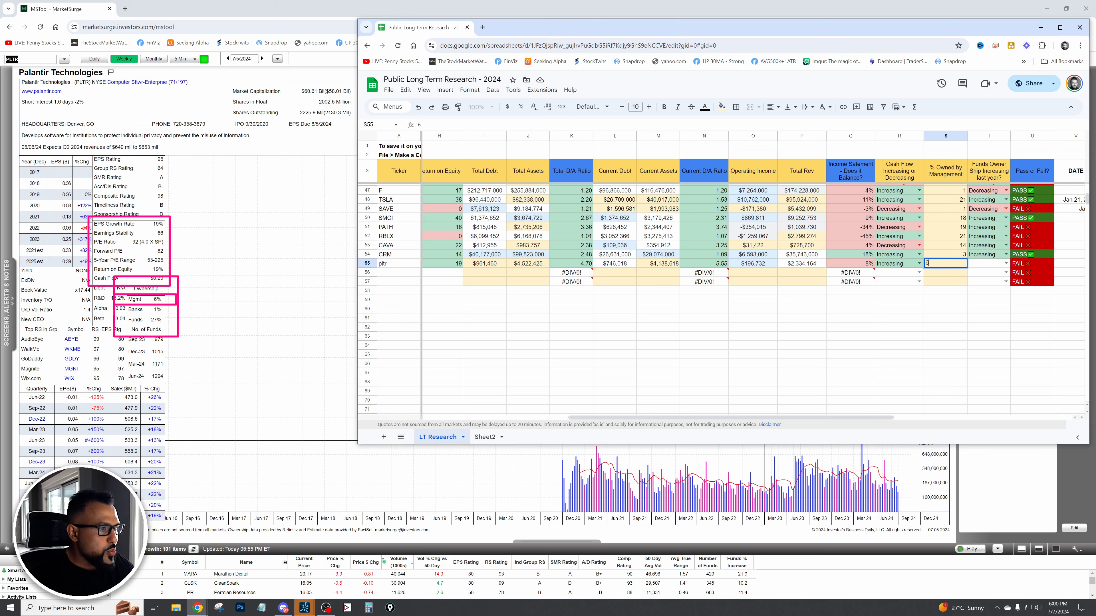
{"action": "key", "text": "Return"}
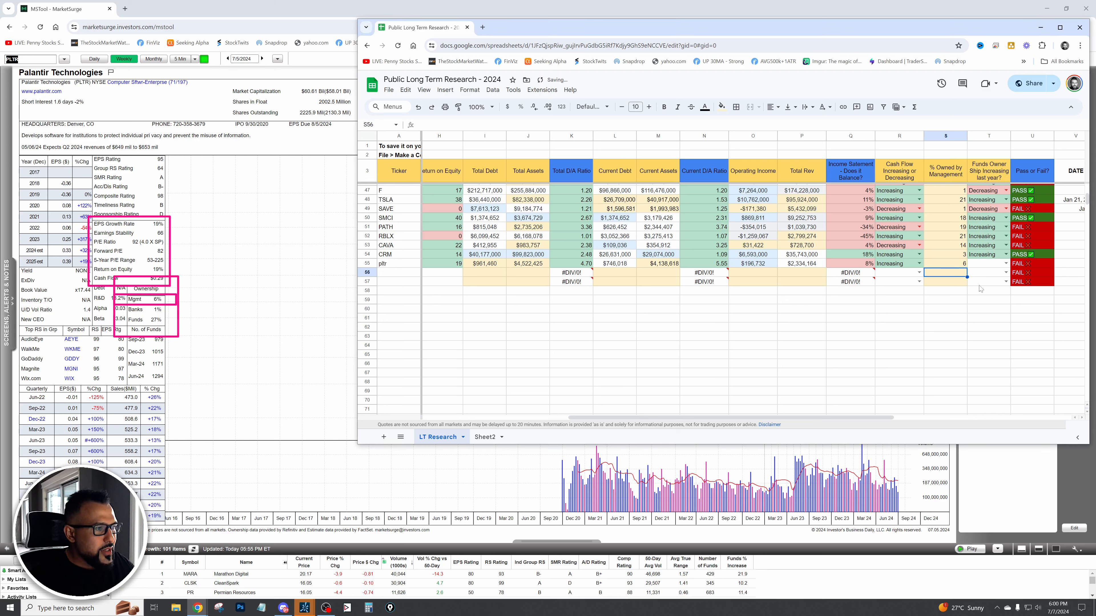
- Set the funds ownership trend in T55 to Increasing, trying Decreasing as a comparison before choosing Increasing again
{"action": "left_click", "coordinate": [1005, 263]}
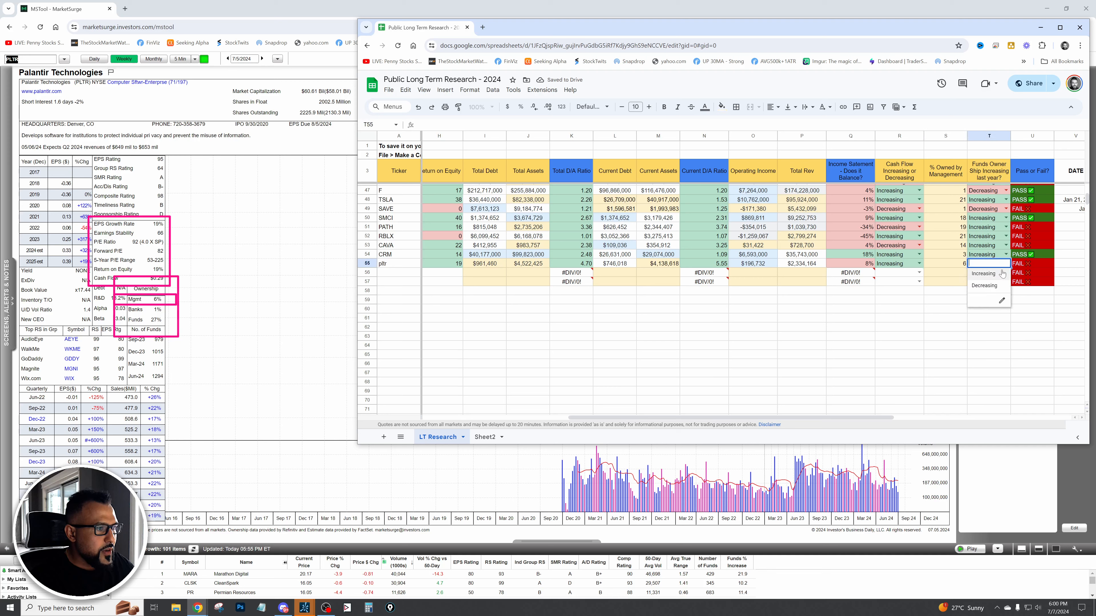
{"action": "left_click", "coordinate": [1000, 276]}
{"action": "left_click", "coordinate": [1005, 264]}
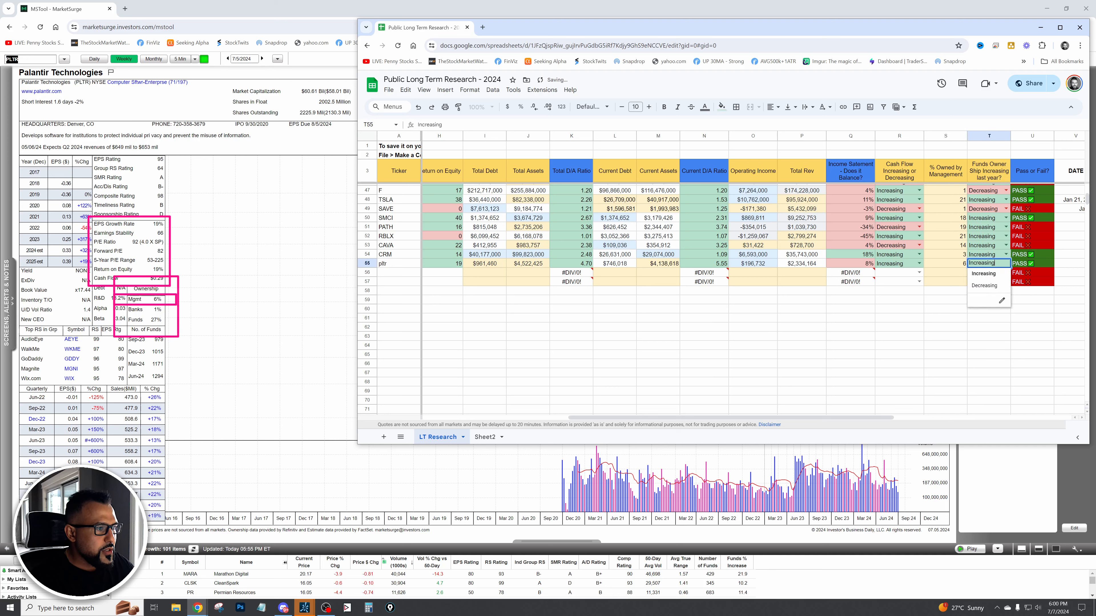
{"action": "left_click", "coordinate": [992, 288]}
{"action": "left_click", "coordinate": [1001, 264]}
{"action": "left_click", "coordinate": [995, 275]}
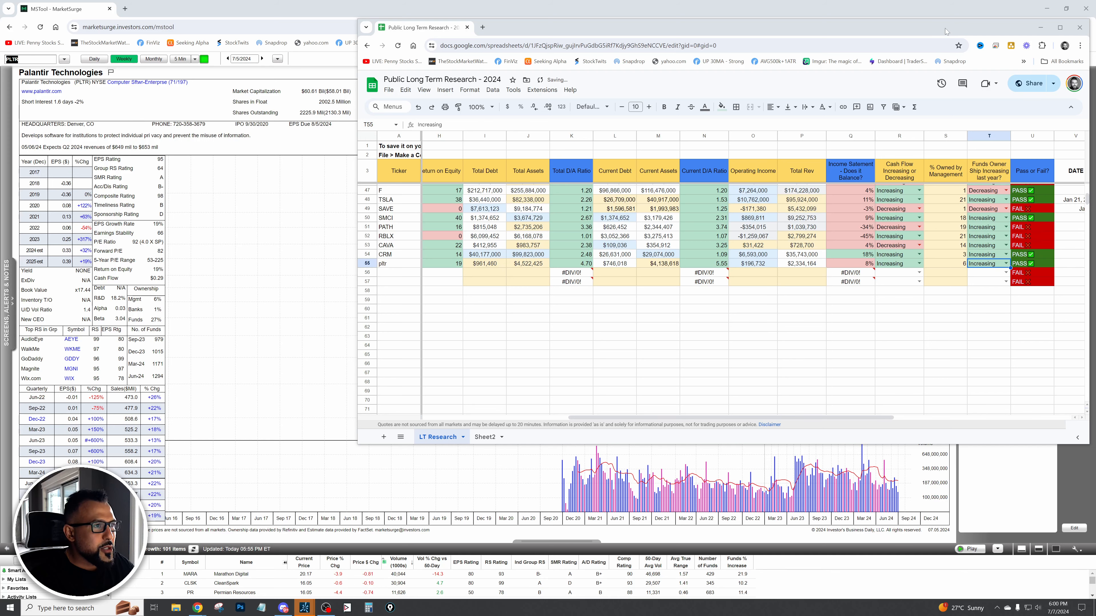
- Move the spreadsheet window off MarketSurge's ownership data and check the number of funds per quarter in Palantir's Fund Ownership Summary
{"action": "left_click_drag", "start_coordinate": [942, 30], "coordinate": [762, 57]}
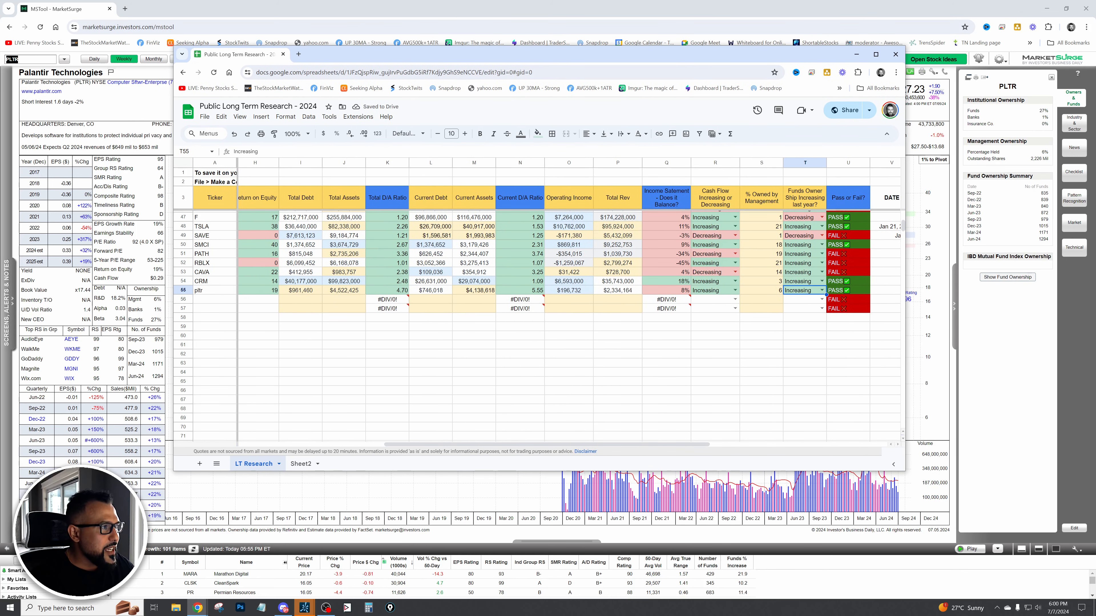
{"action": "left_click_drag", "start_coordinate": [963, 177], "coordinate": [1056, 260]}
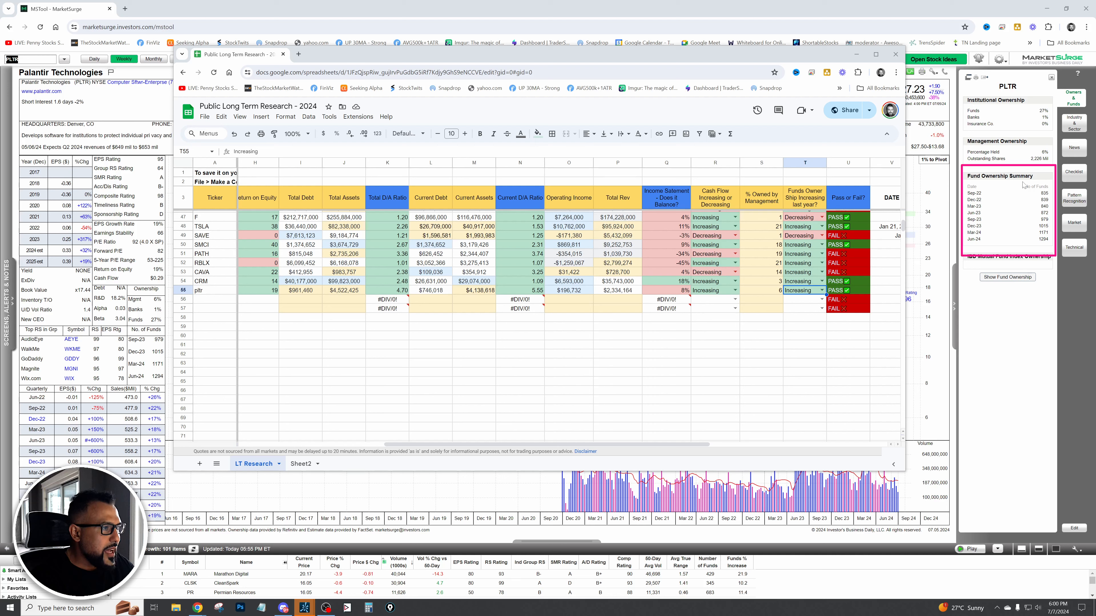
{"action": "left_click_drag", "start_coordinate": [1020, 180], "coordinate": [1056, 252]}
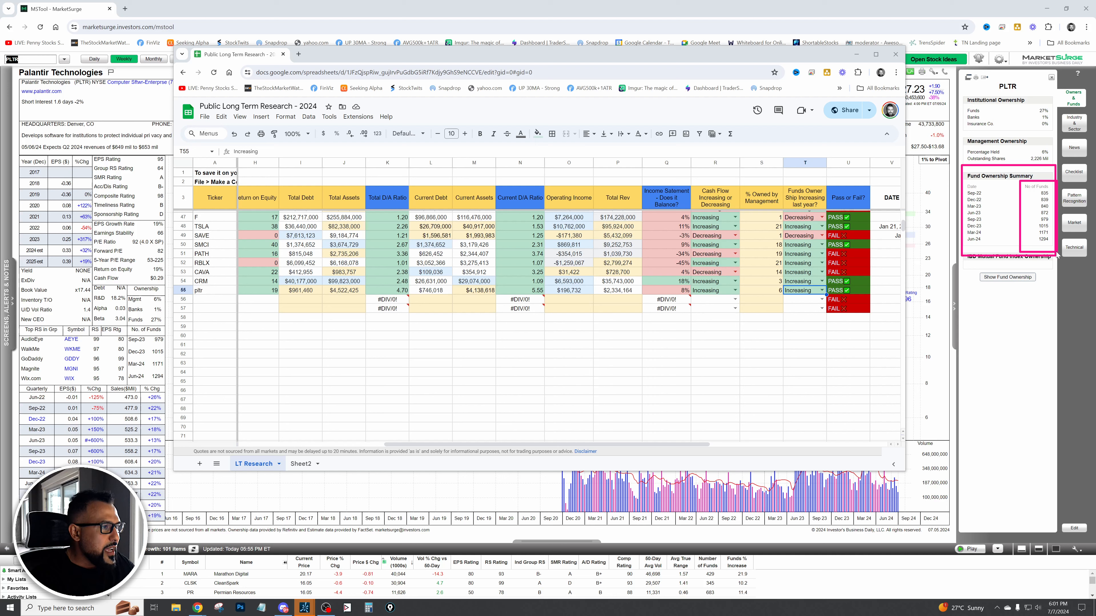
{"action": "left_click", "coordinate": [1037, 201]}
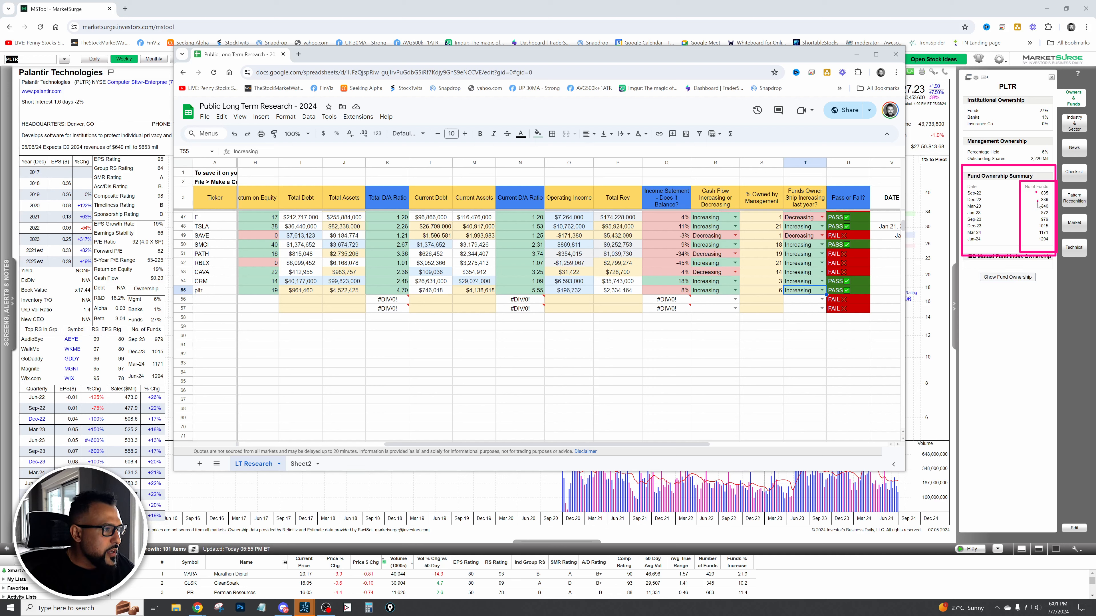
{"action": "left_click", "coordinate": [1037, 221]}
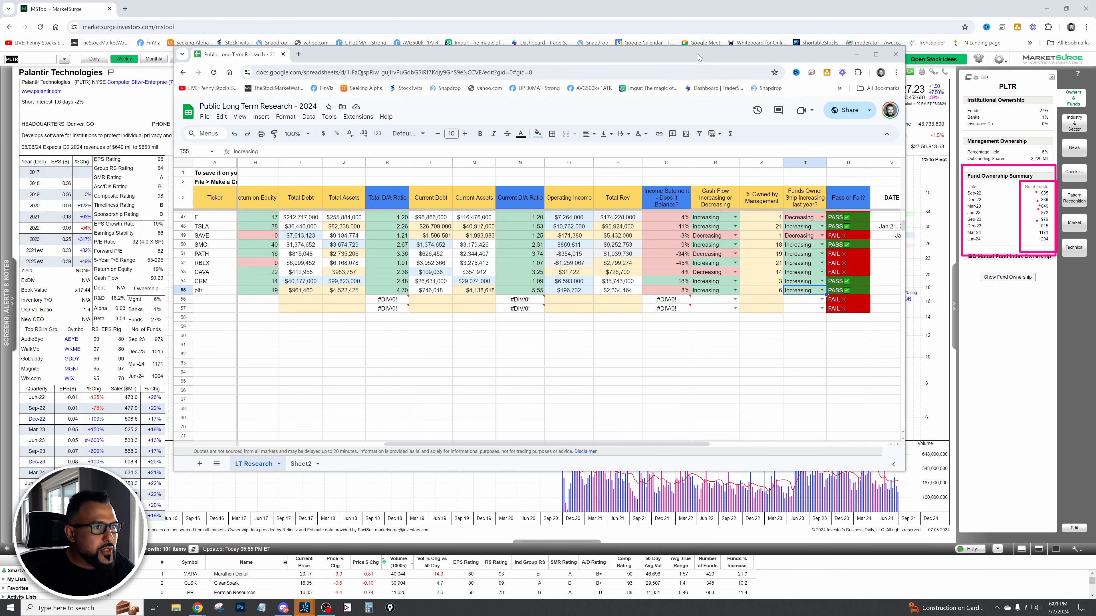
- Return to the research spreadsheet and inspect Palantir's pass or fail rating in U55
{"action": "left_click_drag", "start_coordinate": [712, 58], "coordinate": [794, 0]}
{"action": "left_click", "coordinate": [797, 324]}
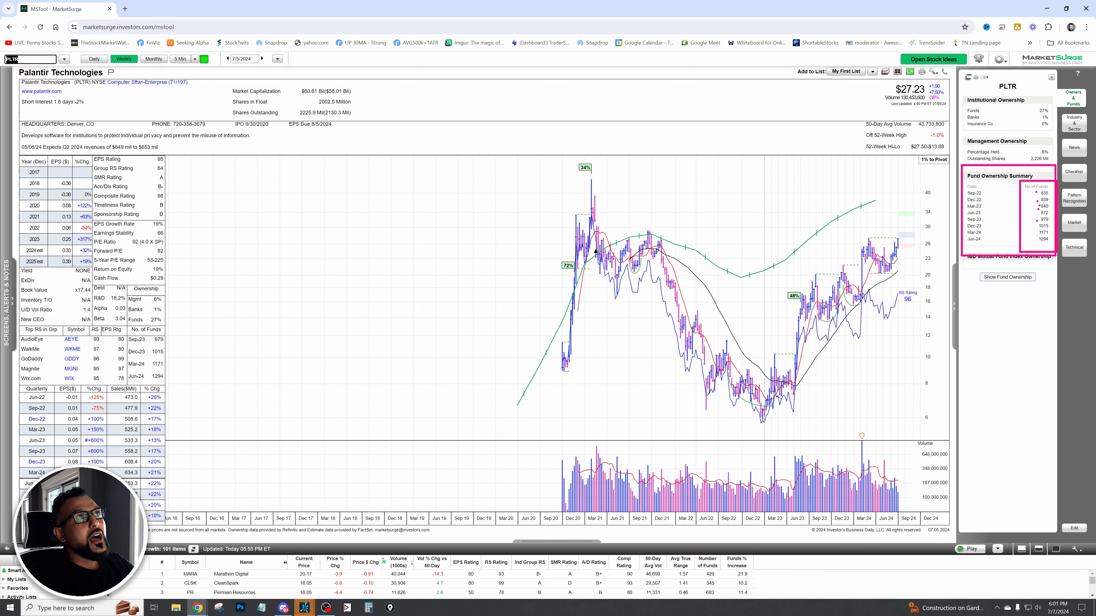
{"action": "key", "text": "alt+Tab"}
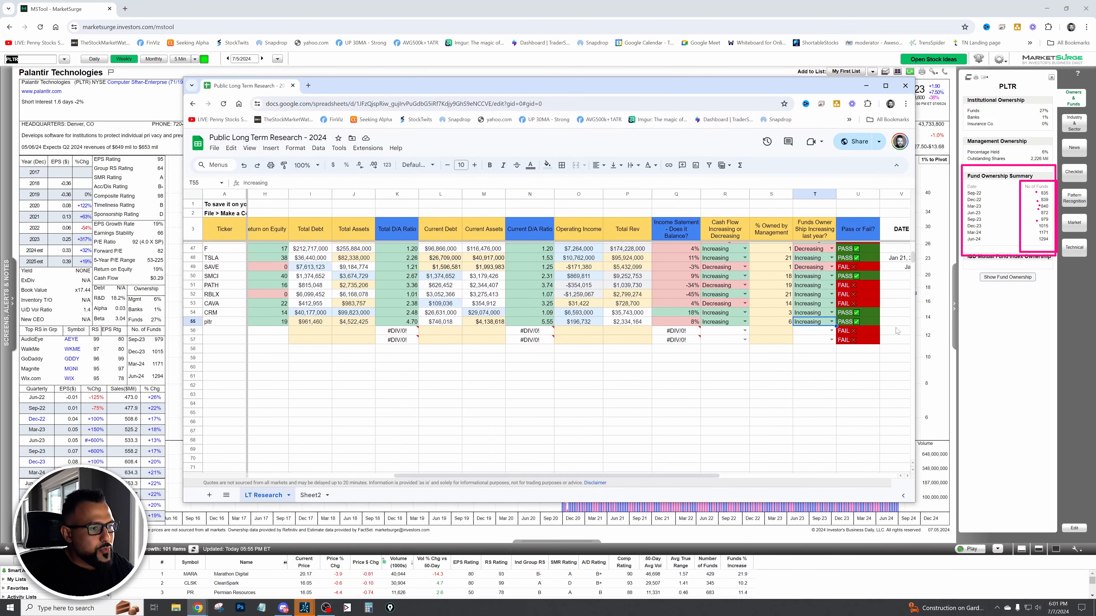
{"action": "key", "text": "Right"}
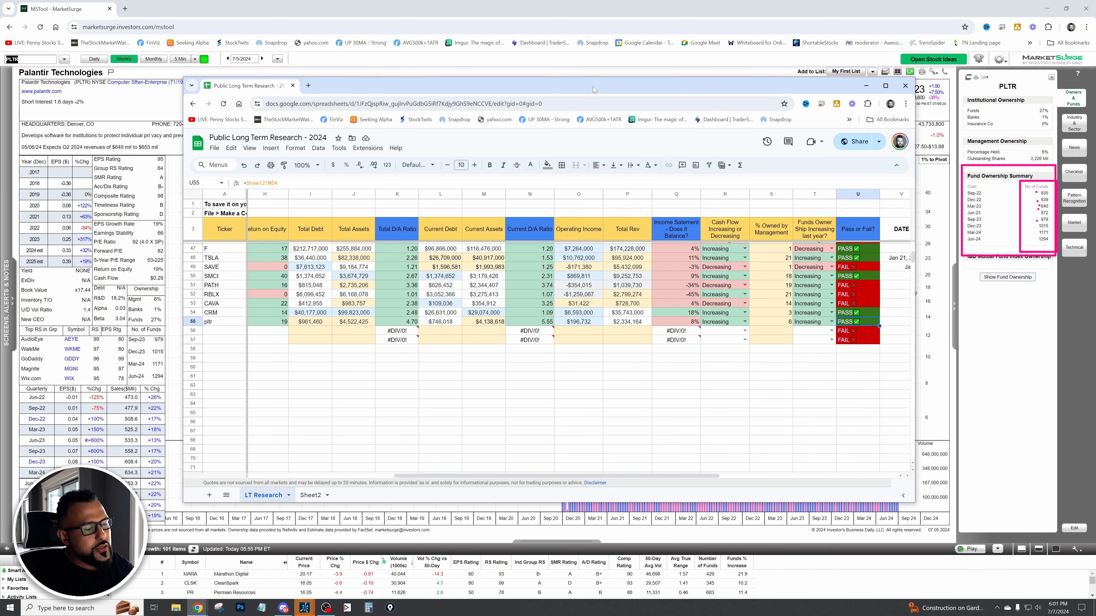
- Move the spreadsheet off MarketSurge and examine Palantir's weekly chart, comparing the early 2021 highs, the cup bases and the recent price range
{"action": "left_click_drag", "start_coordinate": [593, 86], "coordinate": [1, 82]}
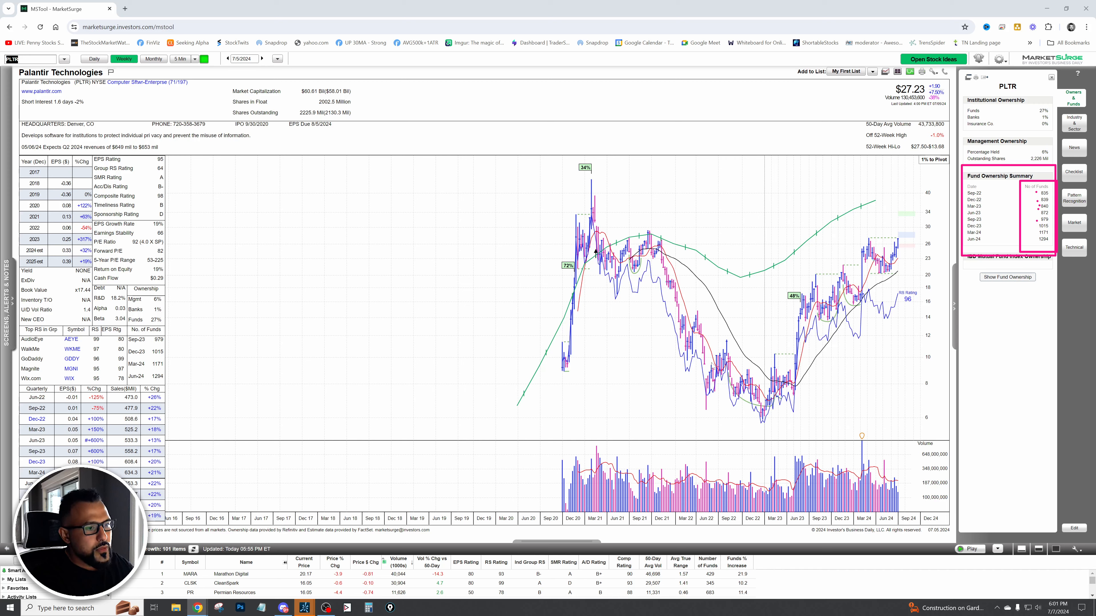
{"action": "mouse_move", "coordinate": [751, 407]}
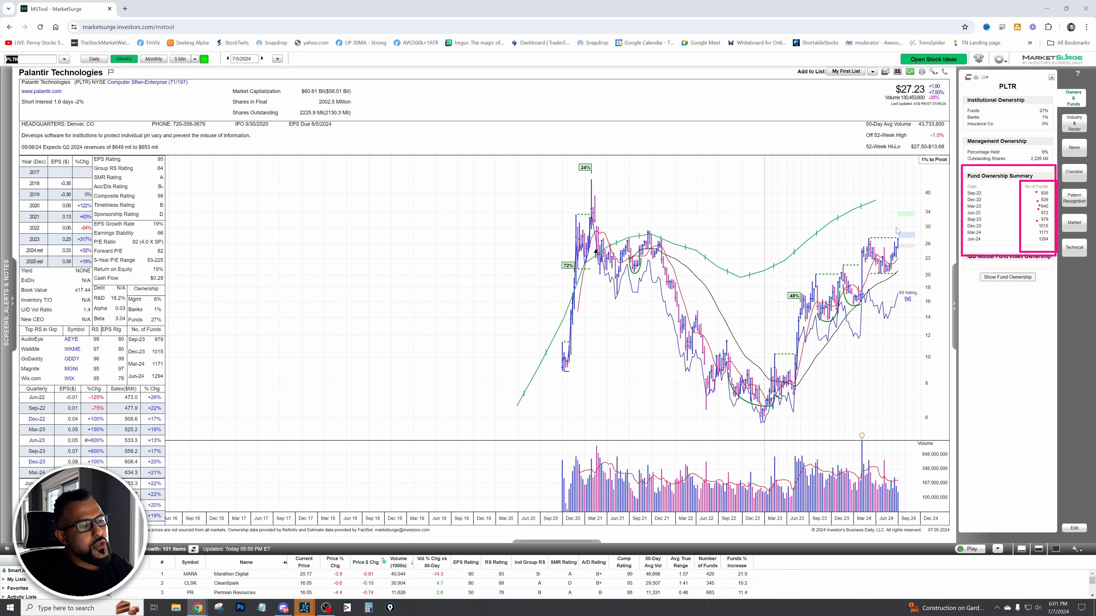
{"action": "mouse_move", "coordinate": [889, 259]}
{"action": "mouse_move", "coordinate": [779, 391]}
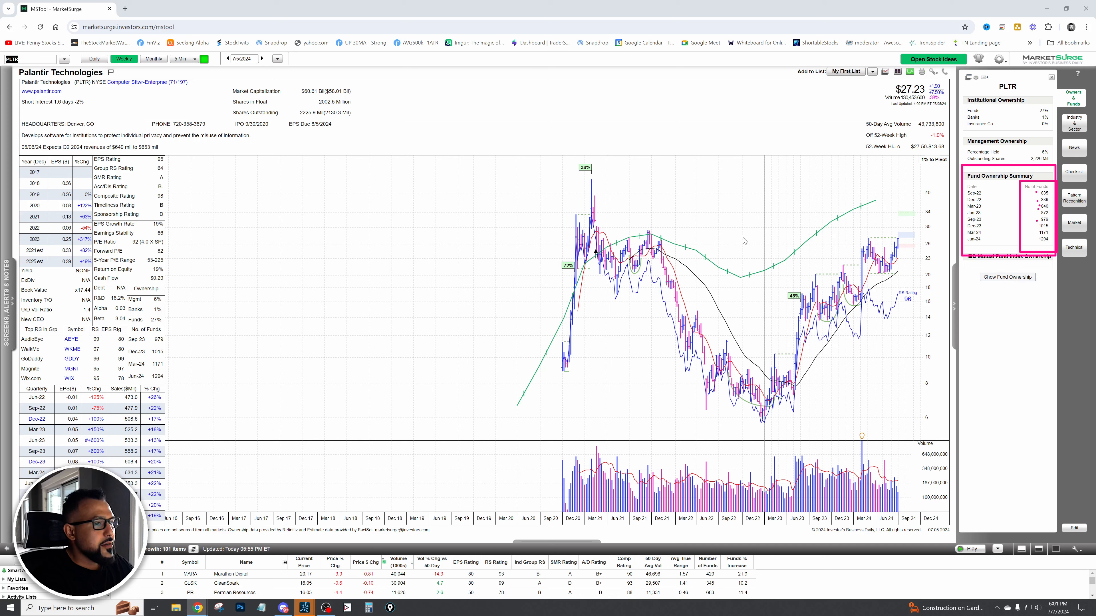
{"action": "mouse_move", "coordinate": [605, 238]}
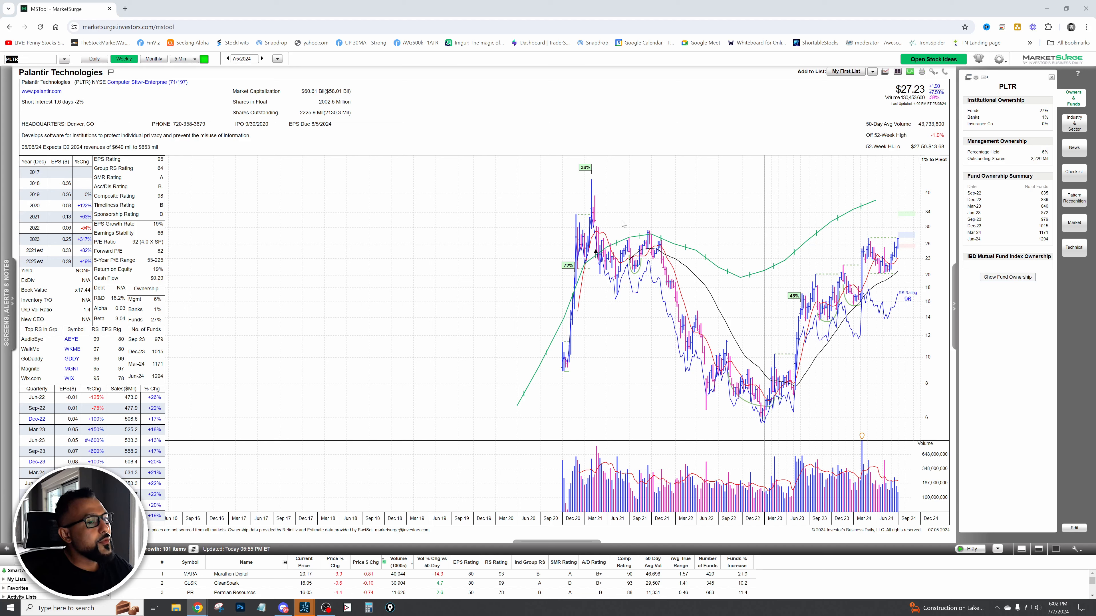
{"action": "left_click", "coordinate": [591, 234]}
{"action": "left_click_drag", "start_coordinate": [590, 233], "coordinate": [609, 235]}
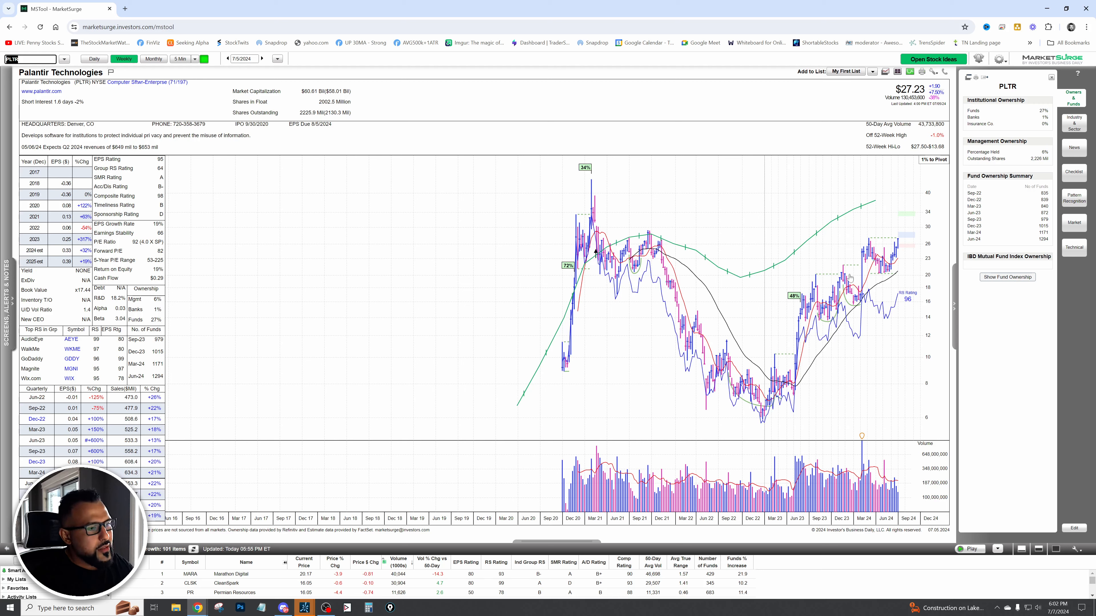
{"action": "left_click_drag", "start_coordinate": [867, 264], "coordinate": [883, 263]}
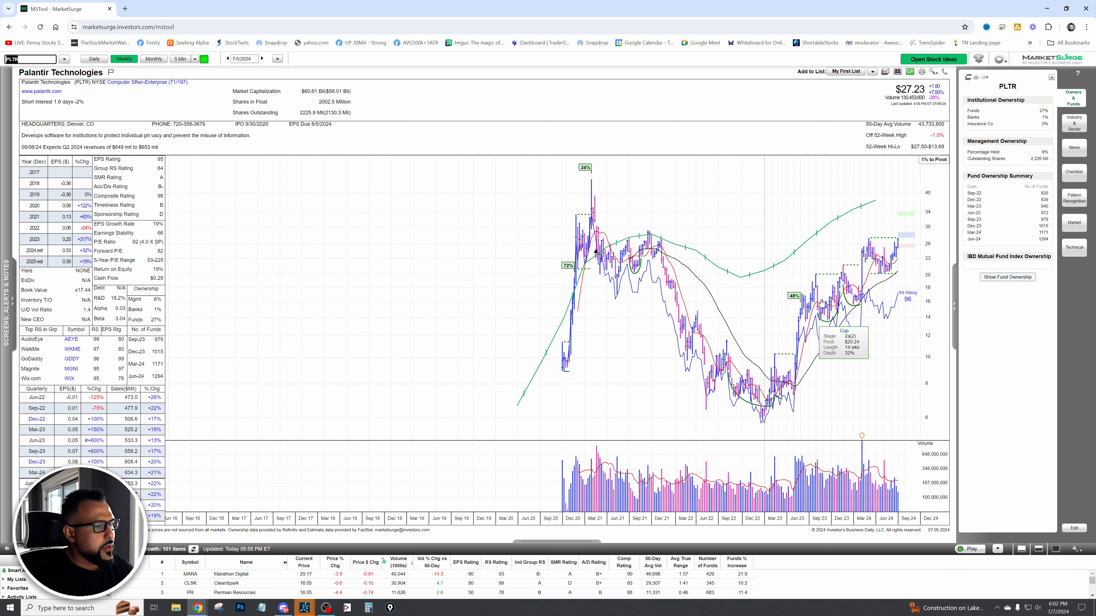
{"action": "left_click_drag", "start_coordinate": [848, 295], "coordinate": [826, 317]}
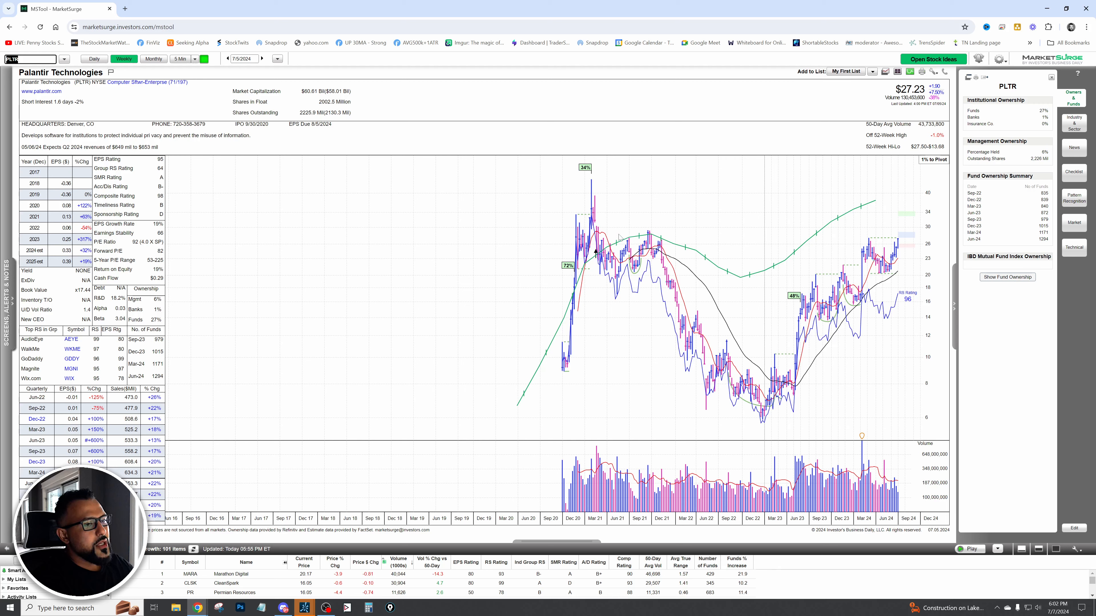
{"action": "left_click_drag", "start_coordinate": [596, 252], "coordinate": [609, 232]}
{"action": "left_click_drag", "start_coordinate": [575, 179], "coordinate": [646, 200]}
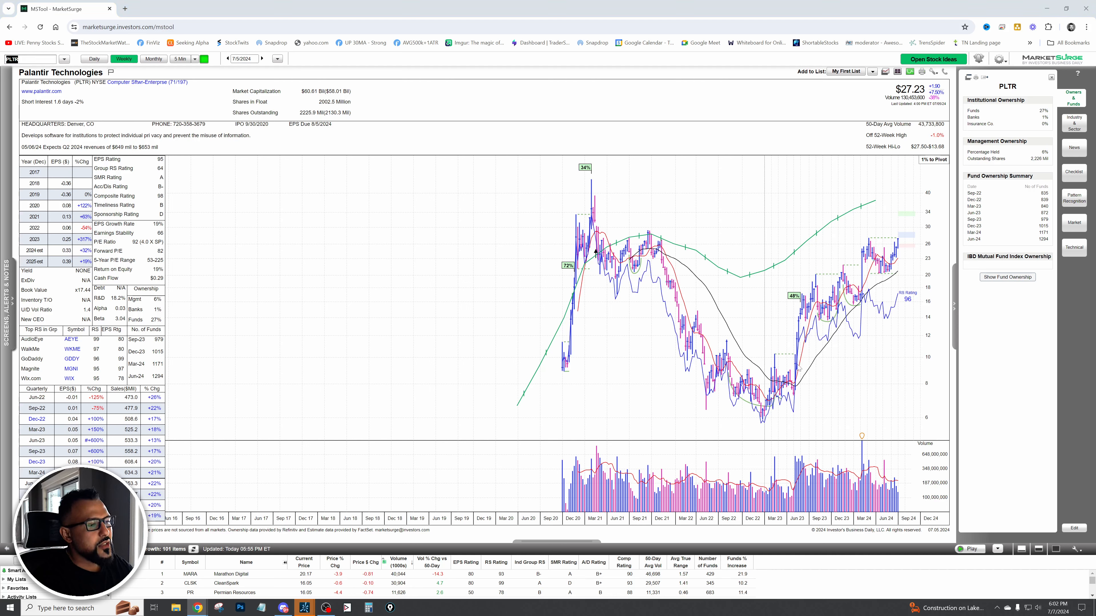
{"action": "mouse_move", "coordinate": [882, 286]}
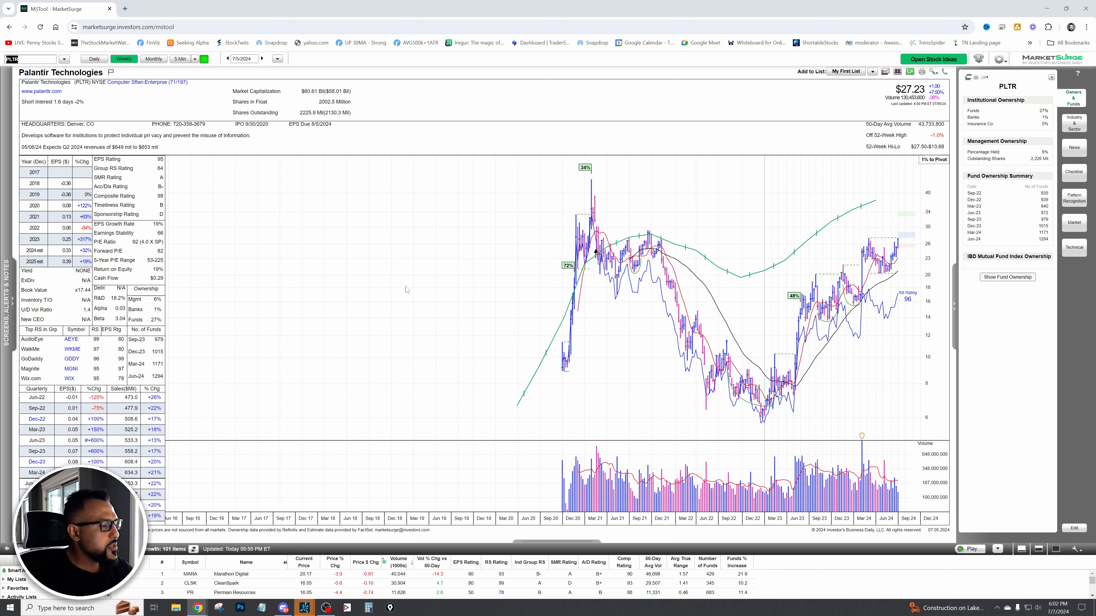
{"action": "mouse_move", "coordinate": [761, 387]}
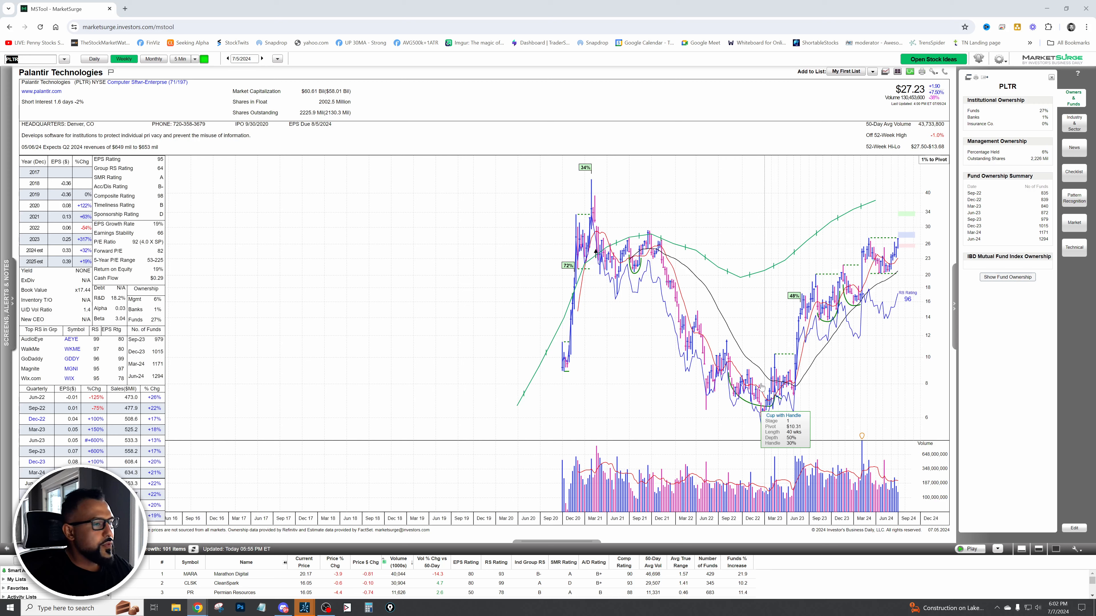